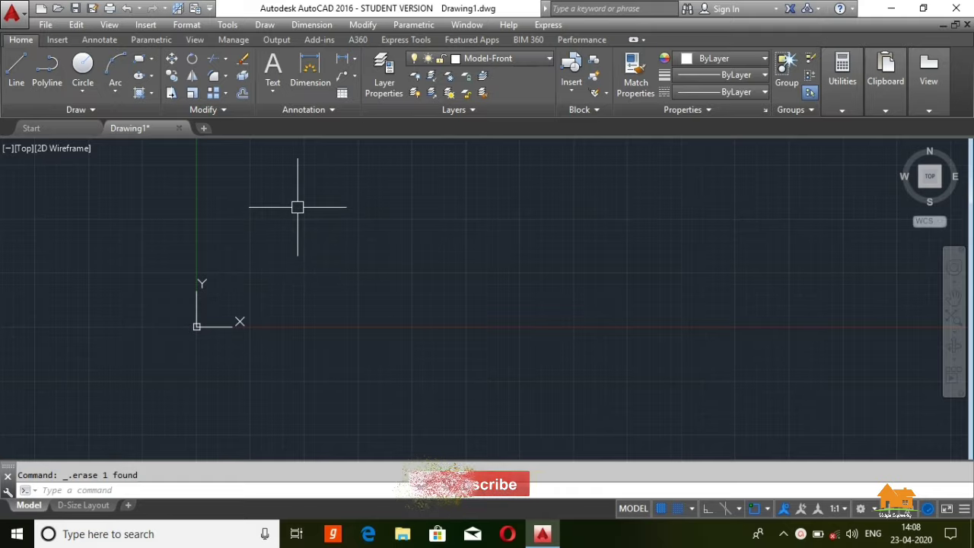
# Step: Draw a long horizontal line above the X axis, with snap turned off and ortho turned on
pyautogui.write('L')
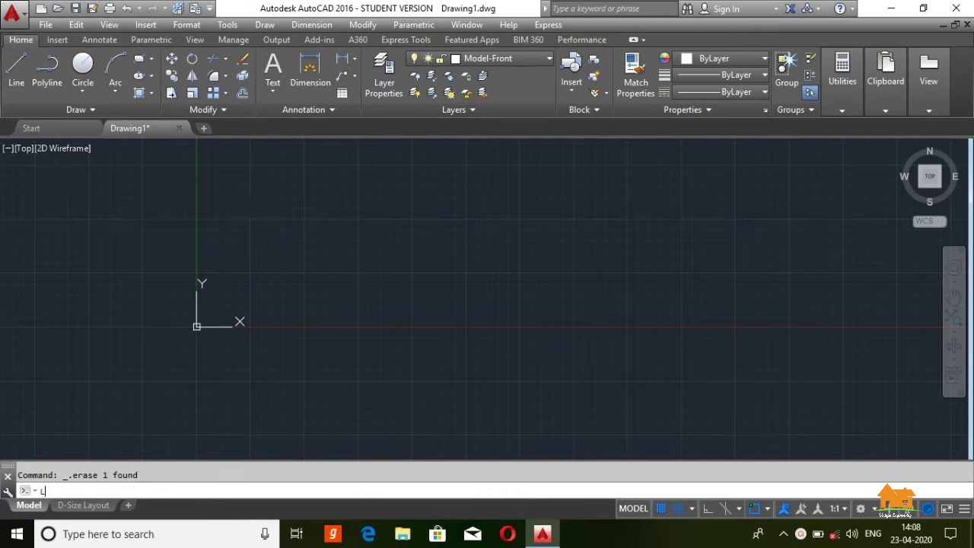
pyautogui.press('Return')
pyautogui.click(284, 255)
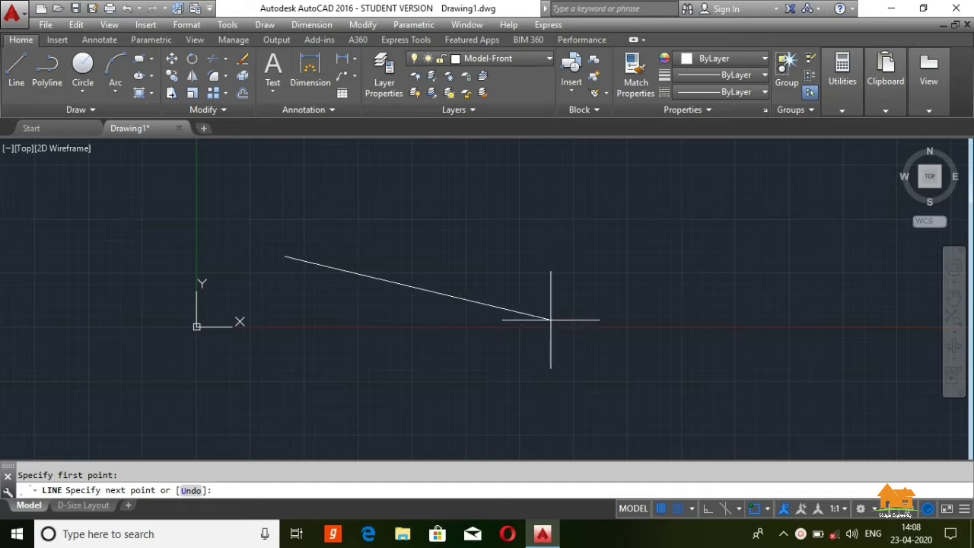
pyautogui.press('F9')
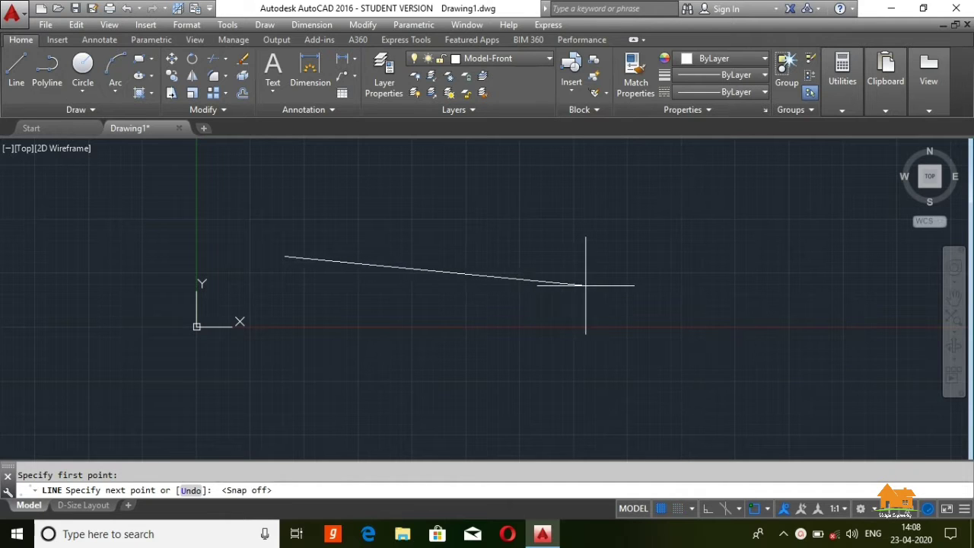
pyautogui.press('F8')
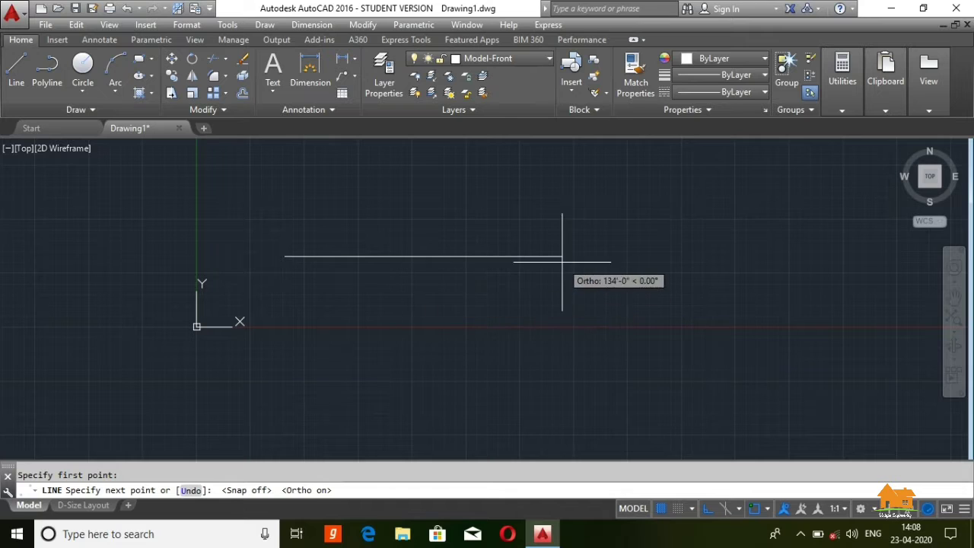
pyautogui.click(645, 256)
pyautogui.press('Escape')
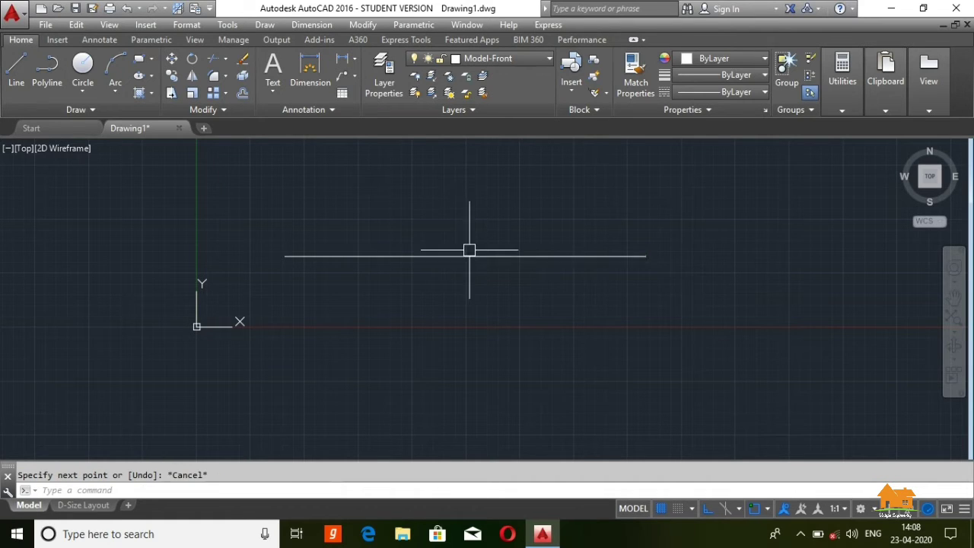
pyautogui.click(474, 261)
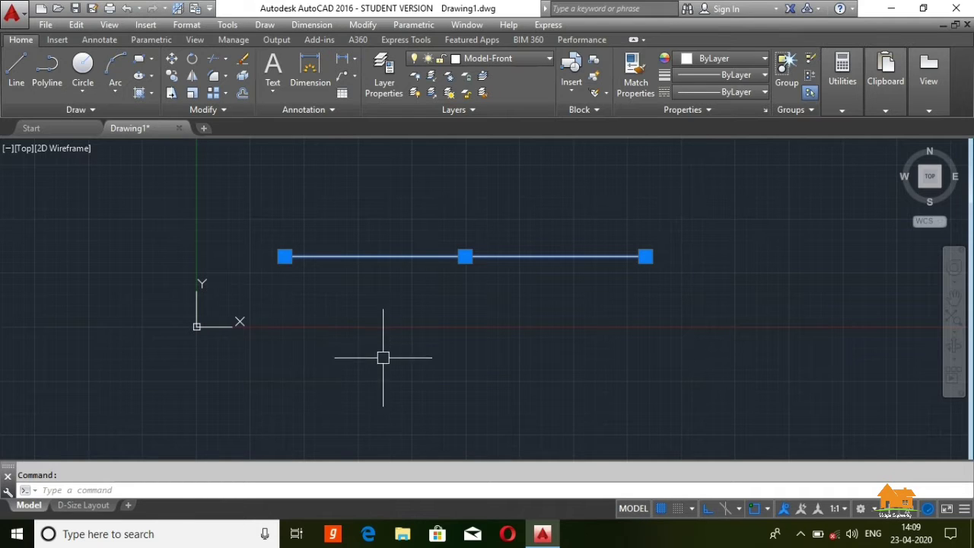
pyautogui.press('Escape')
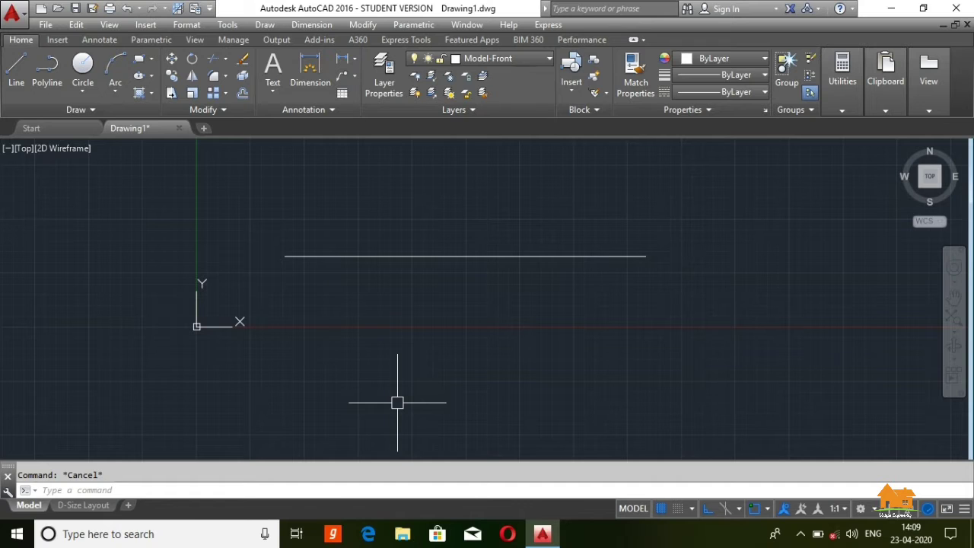
# Step: Divide the horizontal line into 10 segments with the DIVIDE command
pyautogui.write('DIV')
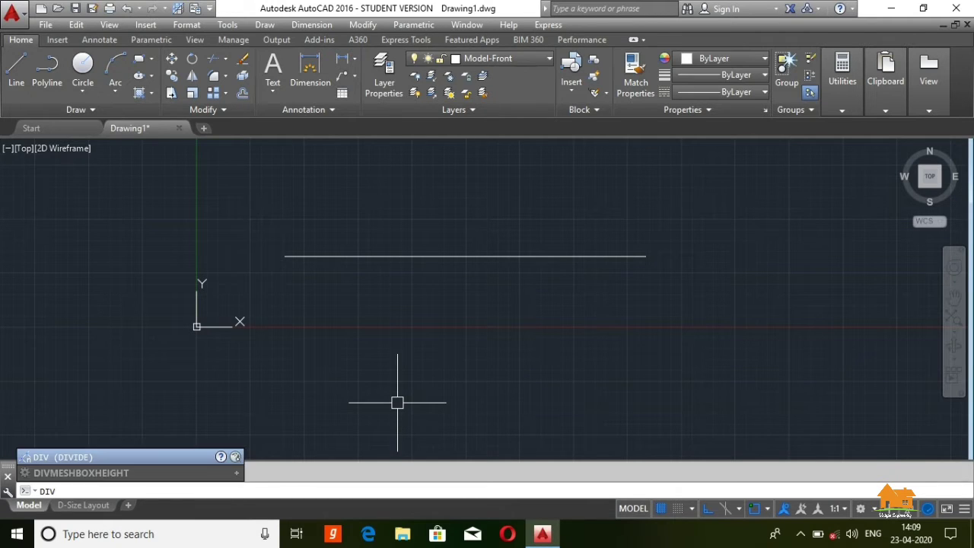
pyautogui.press('Return')
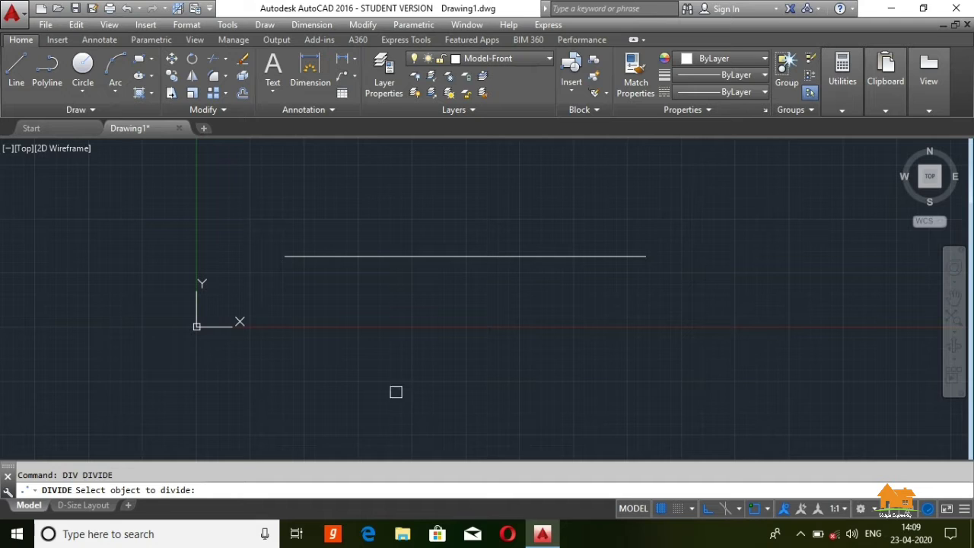
pyautogui.click(426, 258)
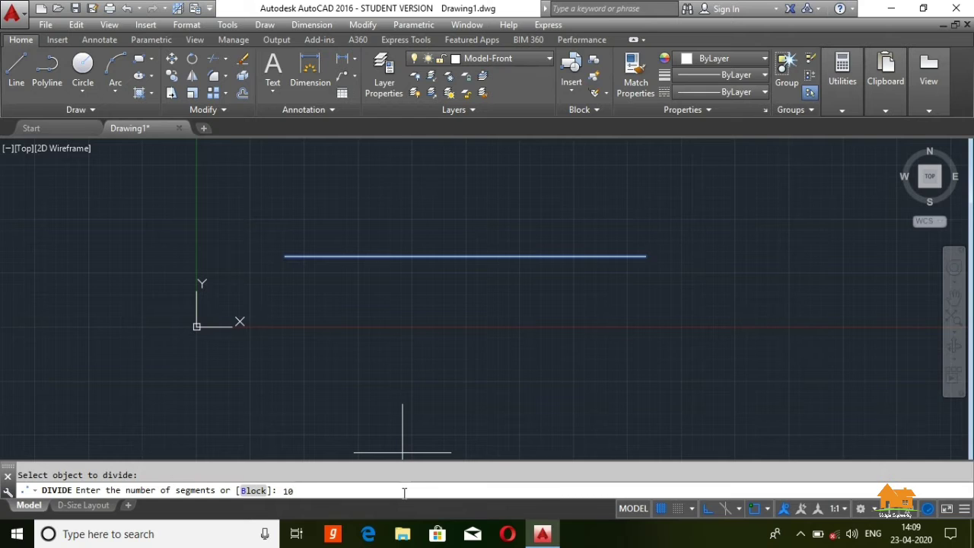
pyautogui.press('Return')
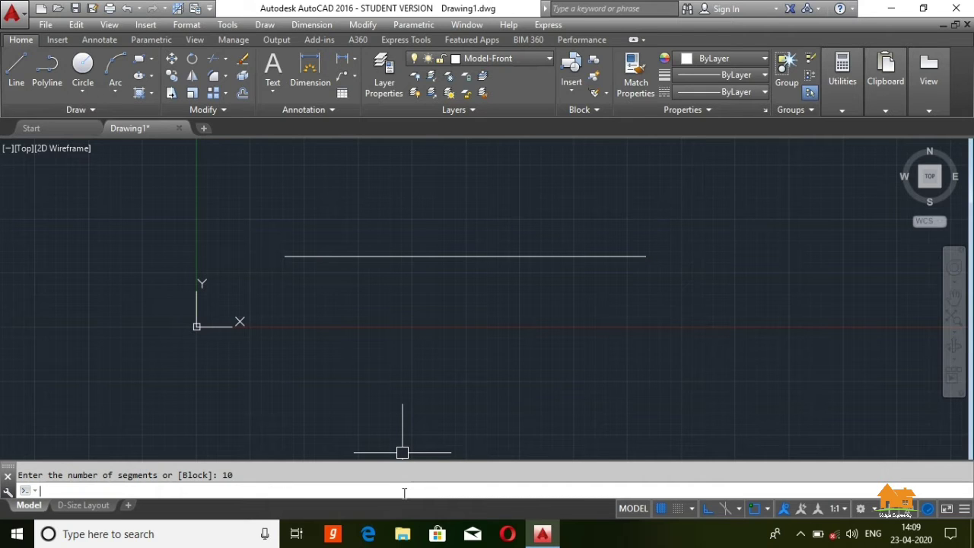
# Step: Set the point style to the plain plus sign so the division points show on the line
pyautogui.middleClick(373, 253)
pyautogui.middleClick(373, 253)
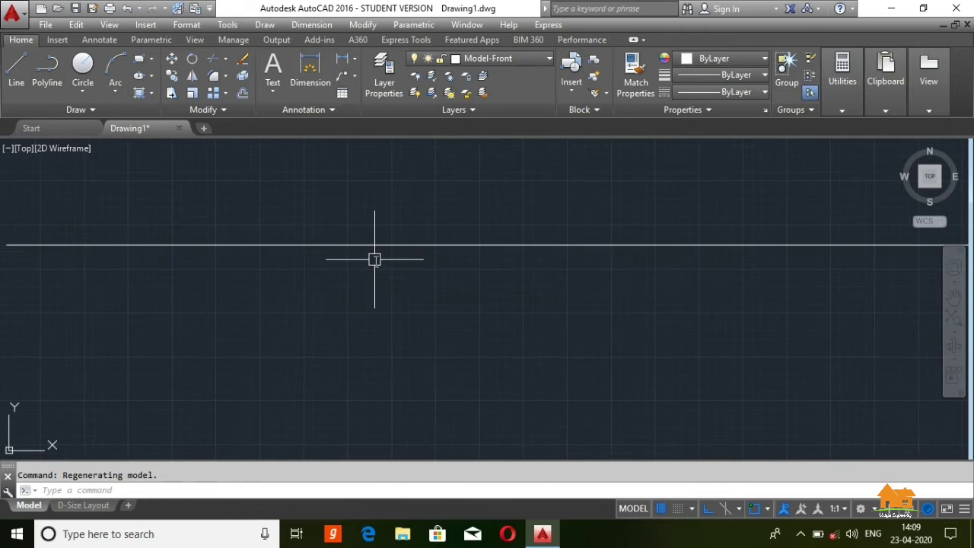
pyautogui.scroll(-5, 373, 259)
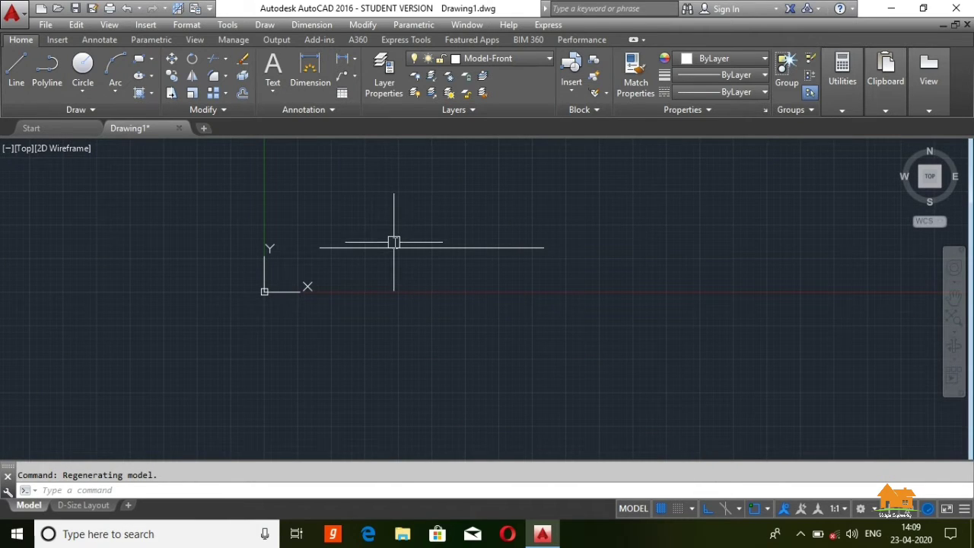
pyautogui.moveTo(389, 244)
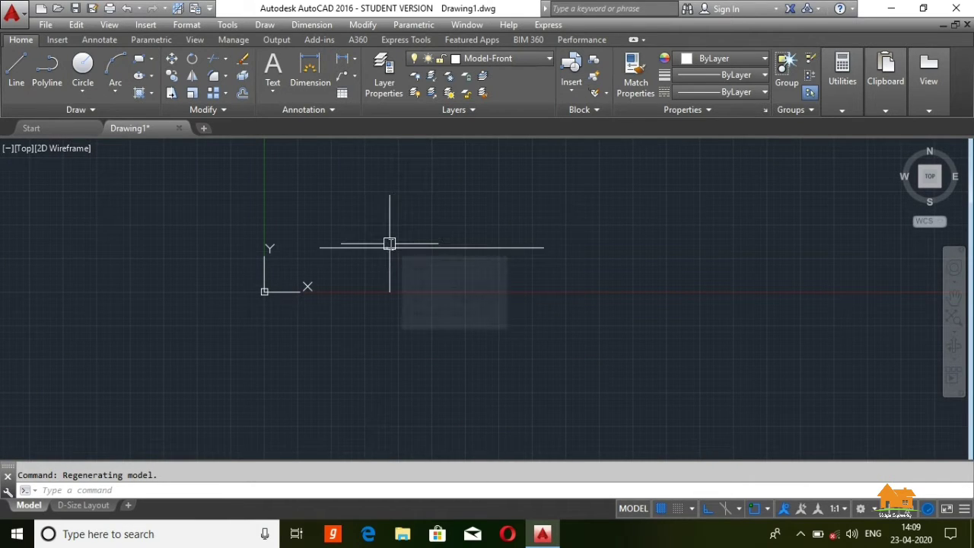
pyautogui.scroll(5, 400, 233)
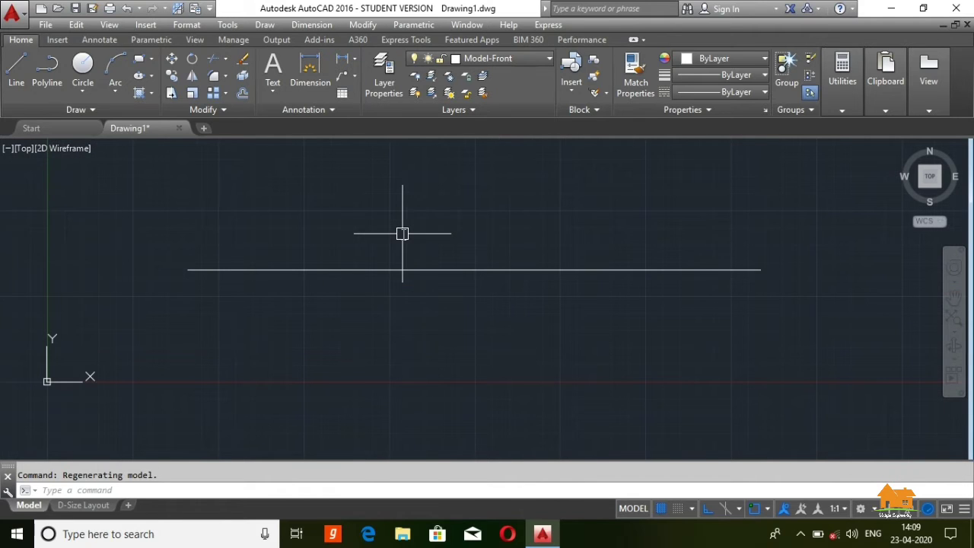
pyautogui.click(337, 268)
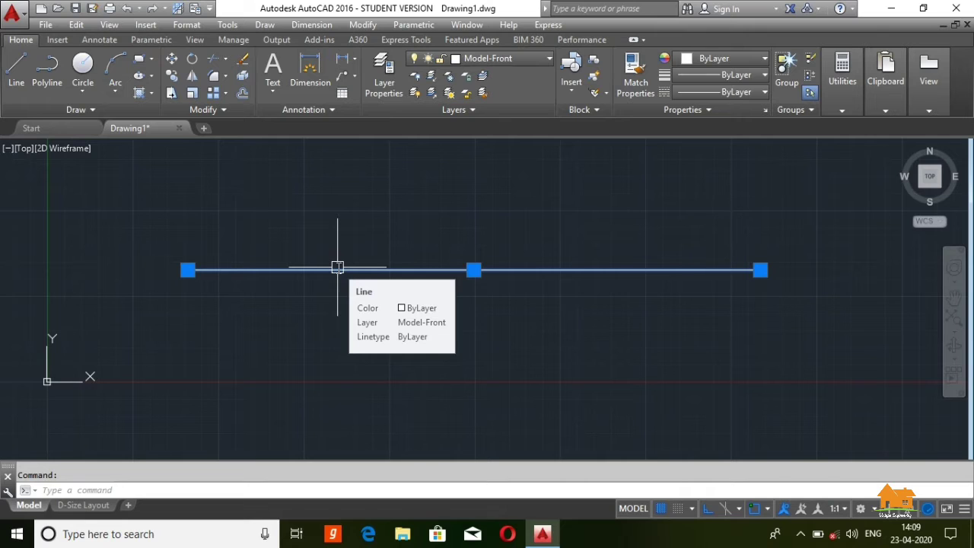
pyautogui.write('PT')
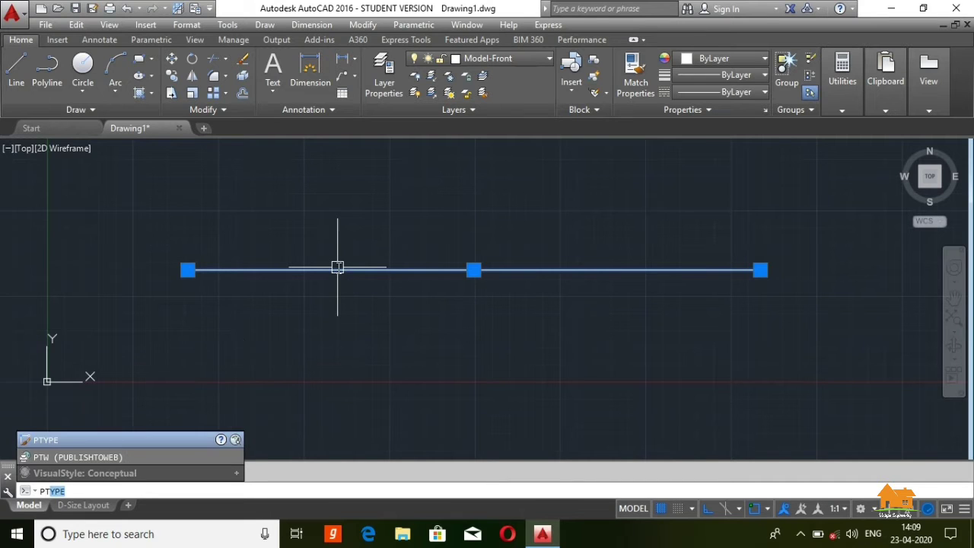
pyautogui.press('Return')
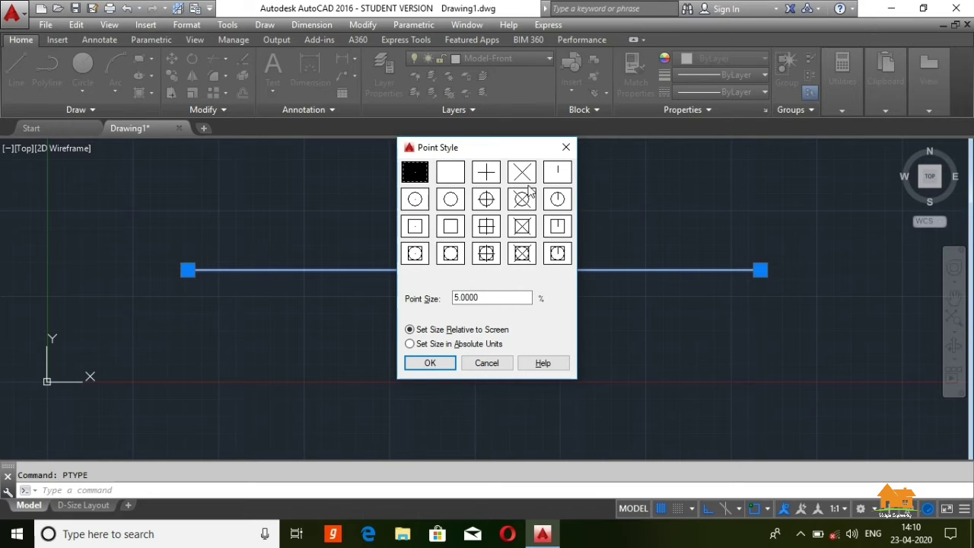
pyautogui.click(486, 172)
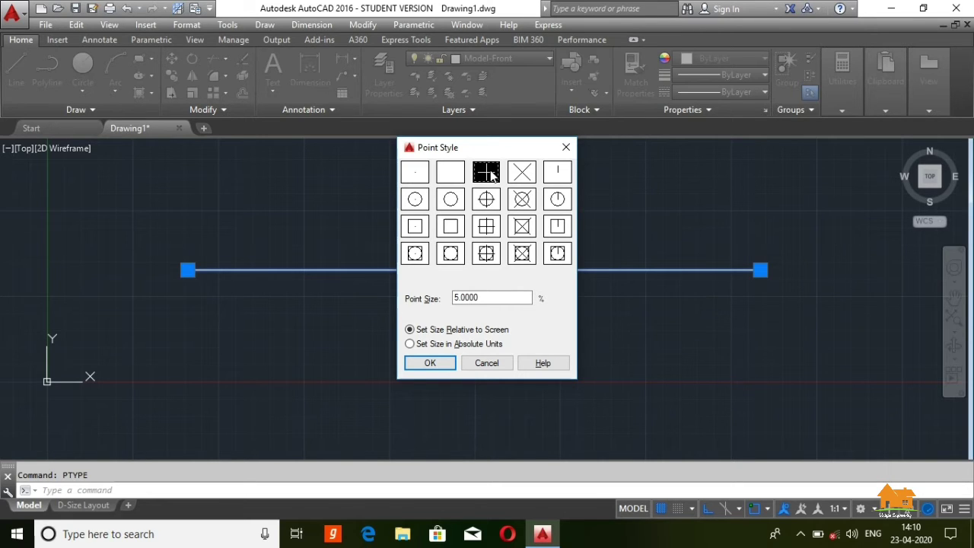
pyautogui.click(430, 364)
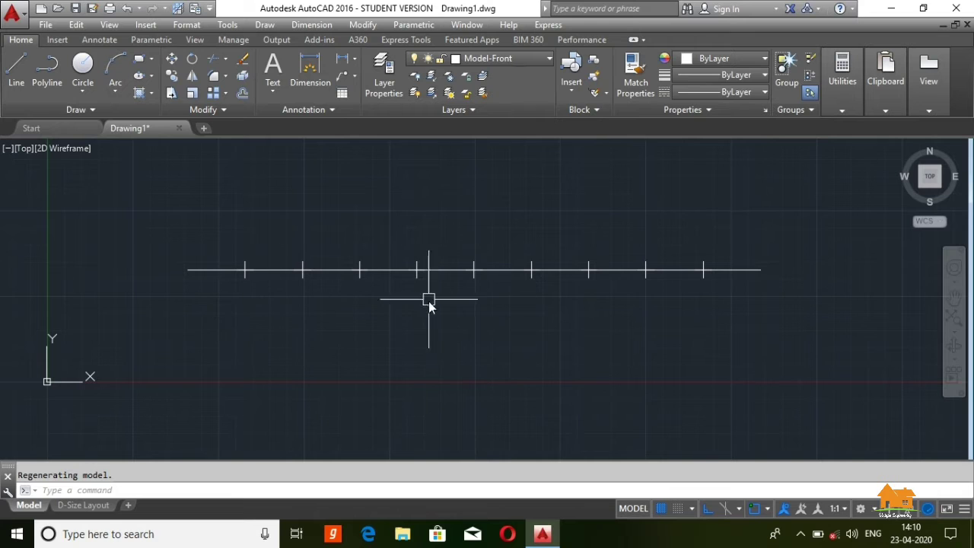
# Step: Draw a vertical line up from the first division point, continuing with a diagonal down to the second division point
pyautogui.scroll(-2, 304, 201)
pyautogui.scroll(-1, 342, 228)
pyautogui.scroll(-1, 257, 224)
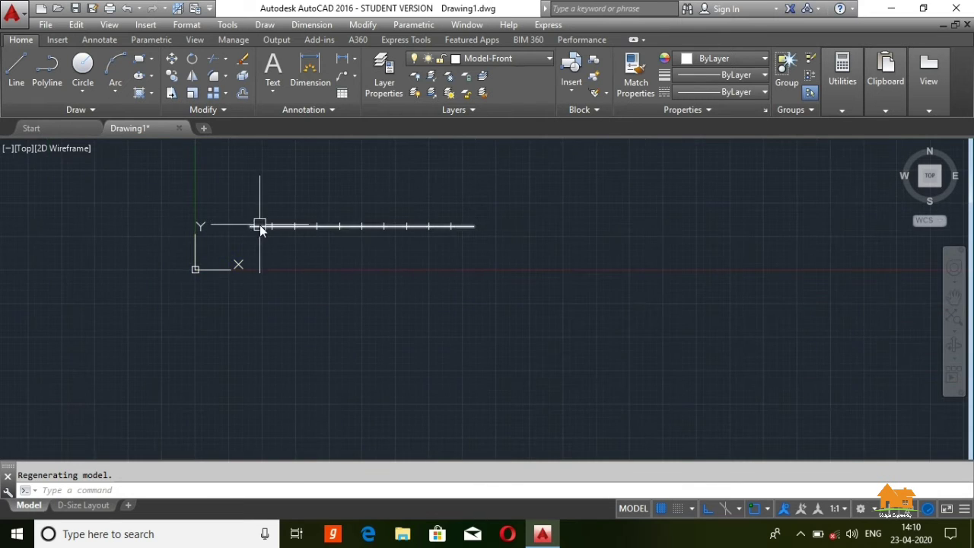
pyautogui.scroll(4, 263, 228)
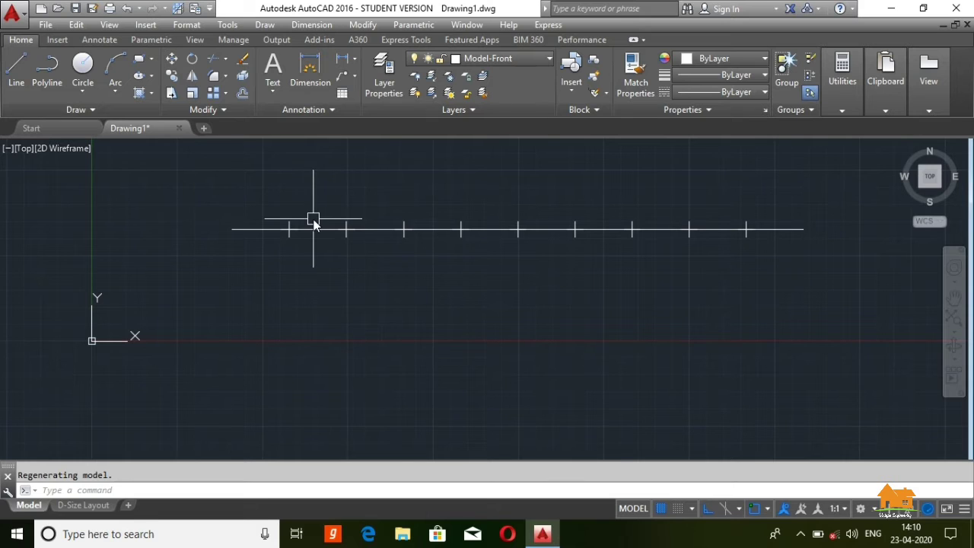
pyautogui.write('L')
pyautogui.press('Return')
pyautogui.click(289, 228)
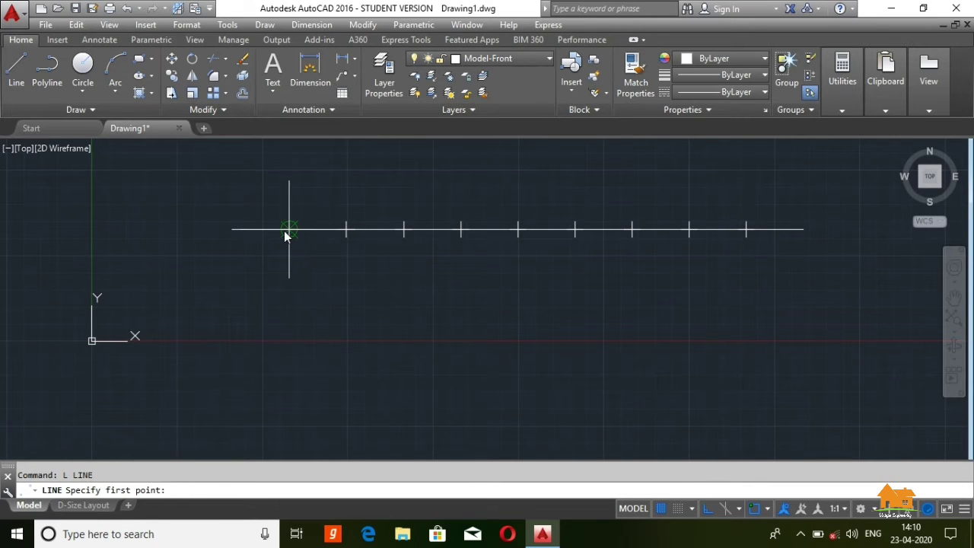
pyautogui.click(287, 174)
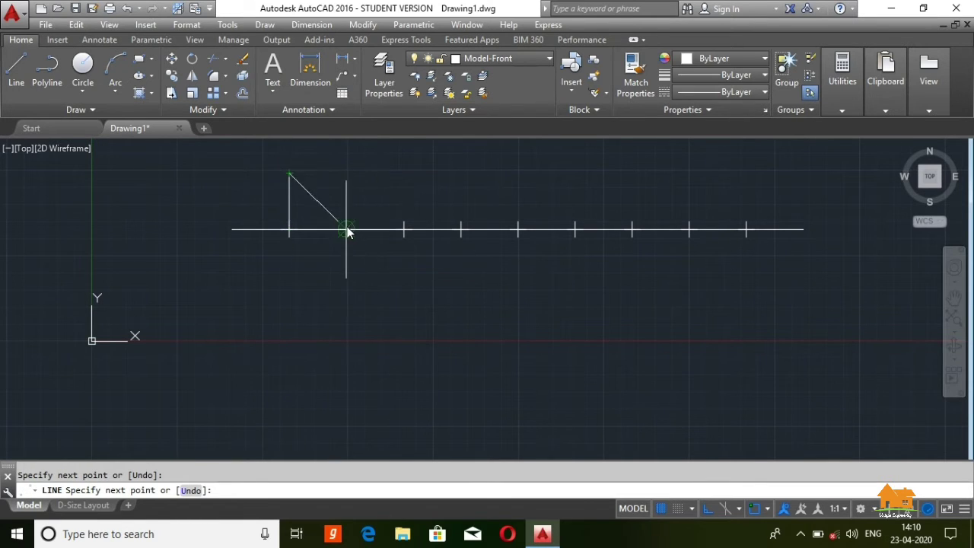
pyautogui.click(346, 228)
pyautogui.click(403, 228)
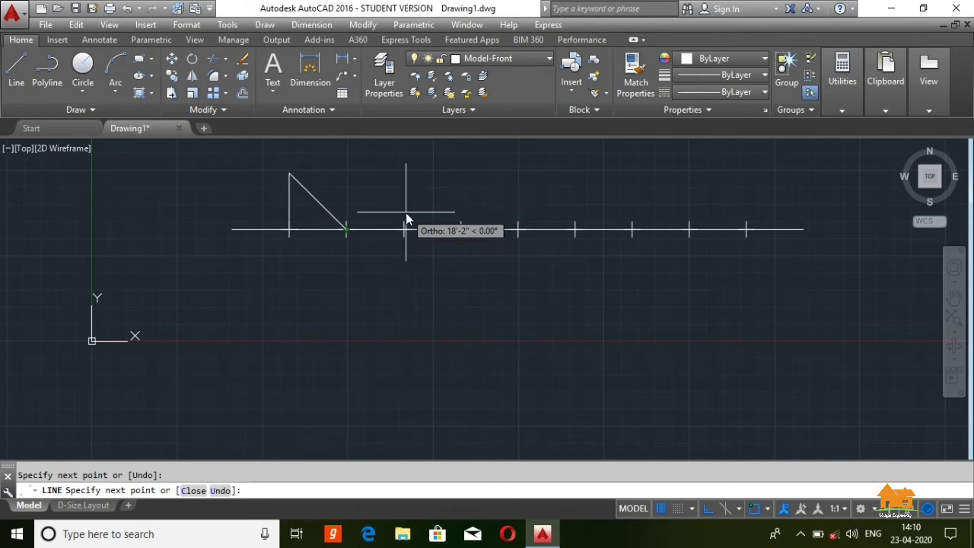
pyautogui.press('Escape')
# Step: Draw a vertical line up from the third division point, continuing with a diagonal down to the second division point
pyautogui.press('l')
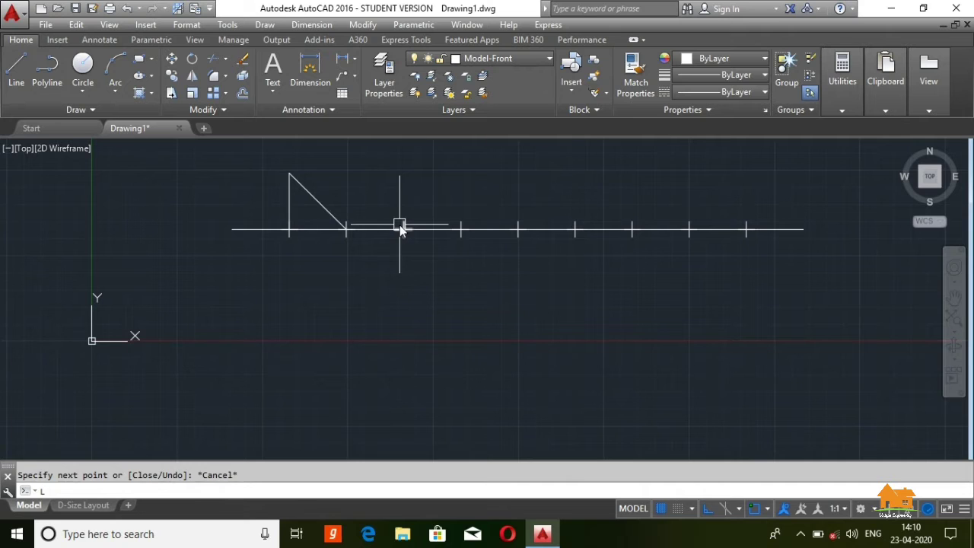
pyautogui.press('Return')
pyautogui.click(403, 228)
pyautogui.click(404, 168)
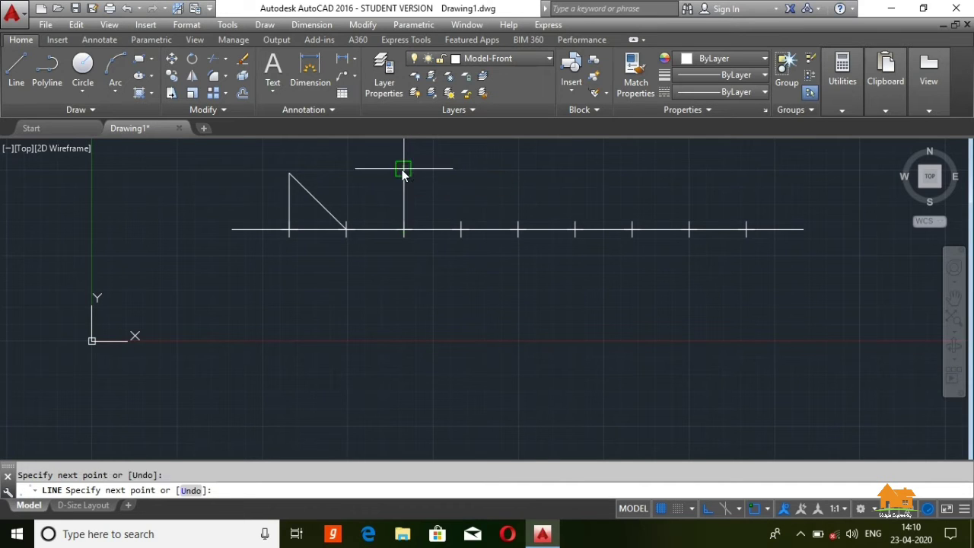
pyautogui.click(346, 229)
pyautogui.press('Escape')
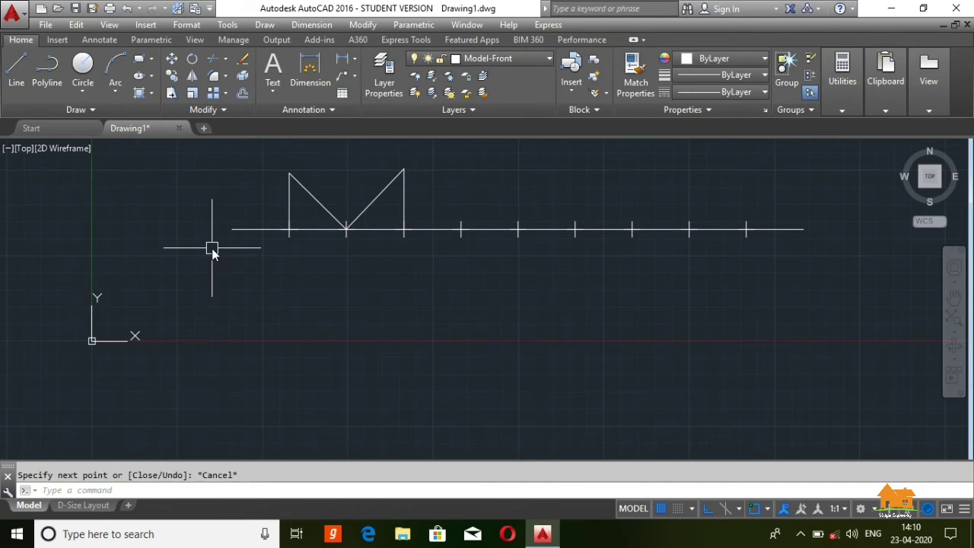
pyautogui.scroll(-3, 212, 248)
pyautogui.write('DI')
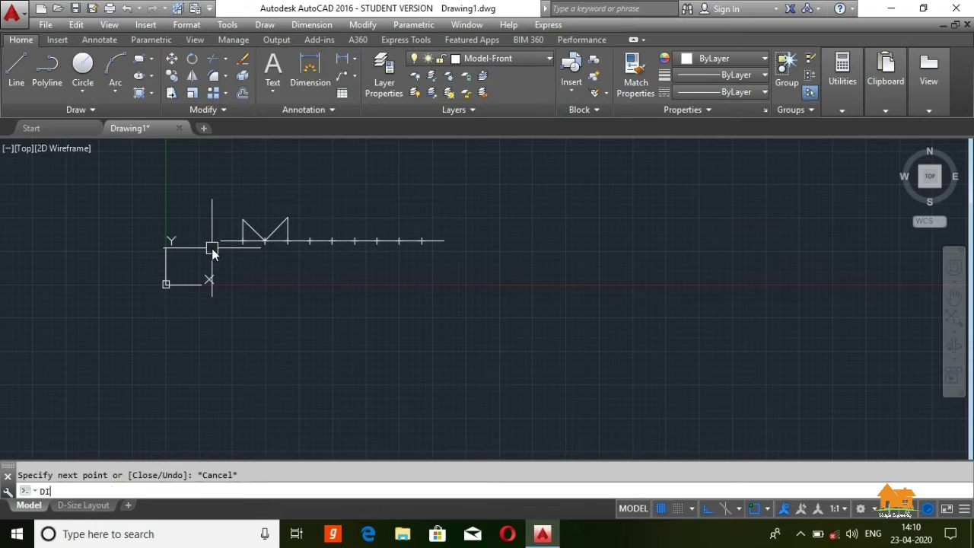
pyautogui.write('V')
pyautogui.press('Return')
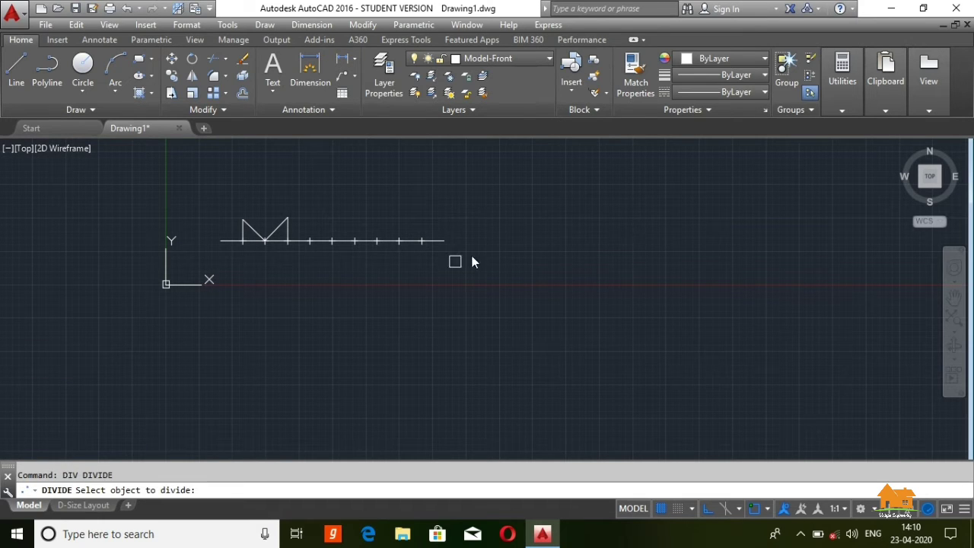
pyautogui.scroll(5, 384, 248)
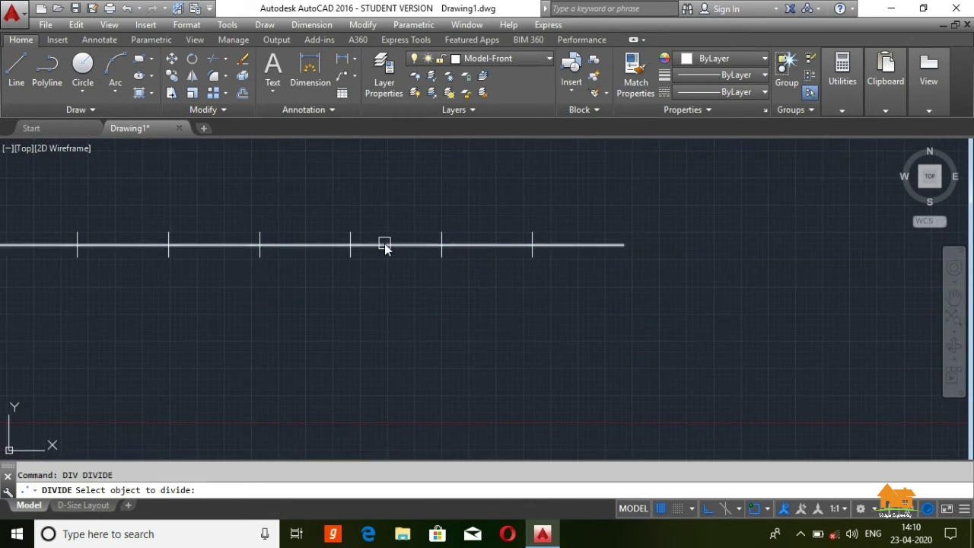
pyautogui.click(384, 245)
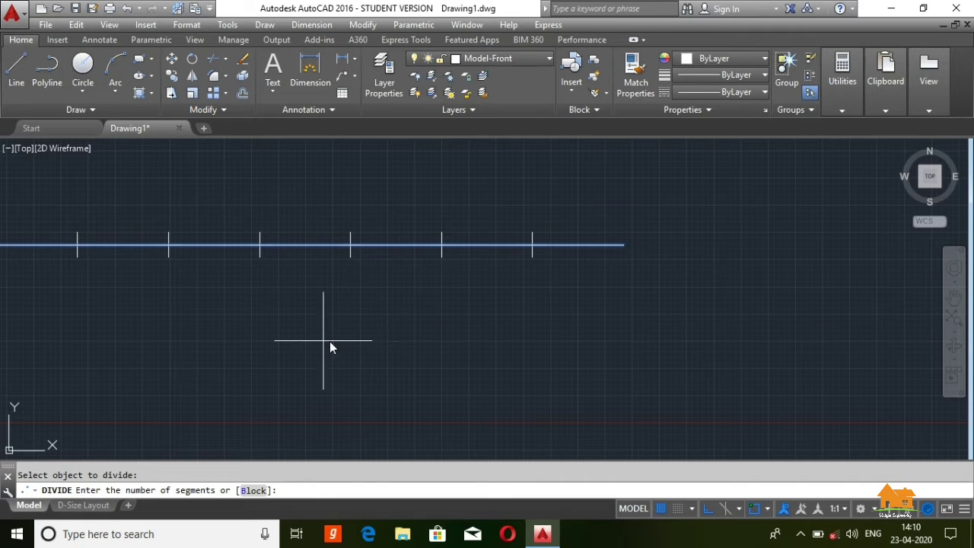
pyautogui.press('Escape')
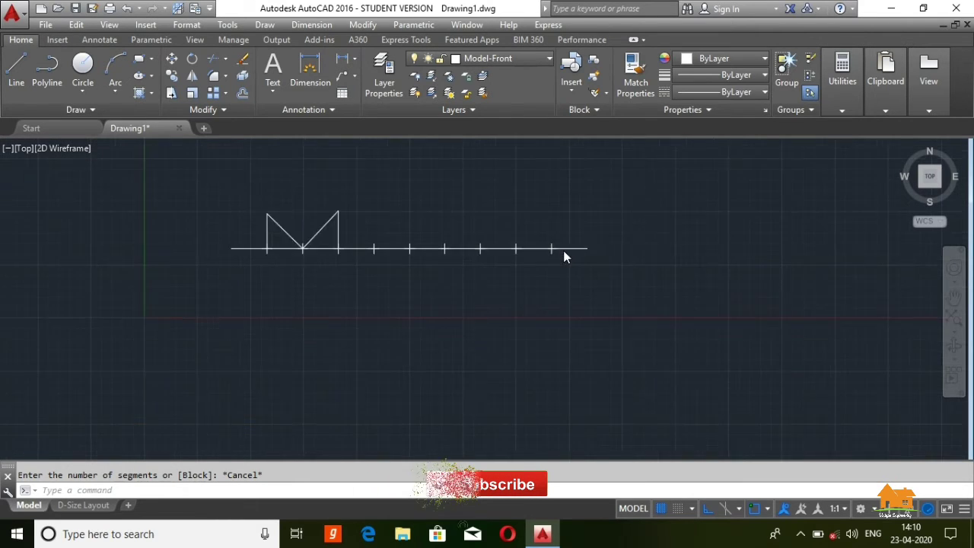
pyautogui.scroll(-2, 563, 256)
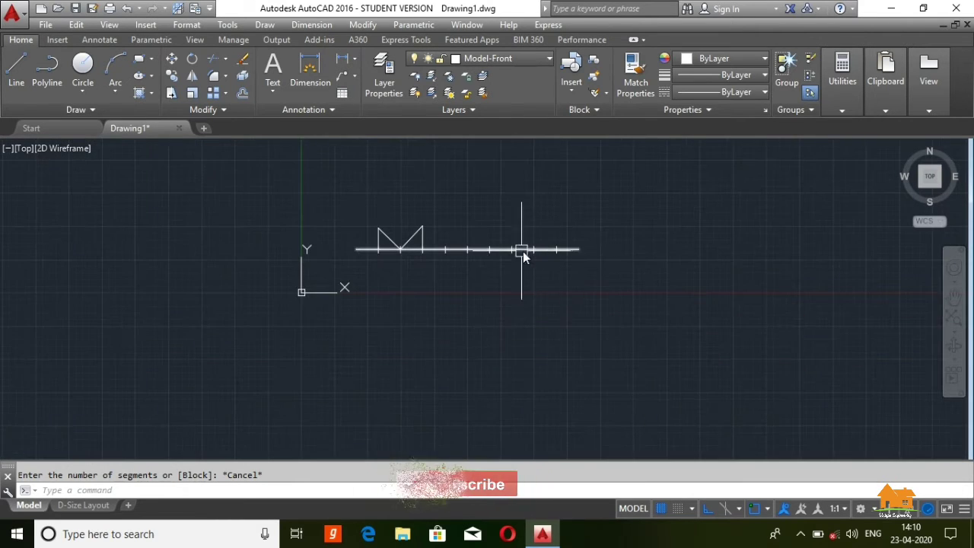
pyautogui.scroll(2, 520, 251)
pyautogui.scroll(2, 451, 259)
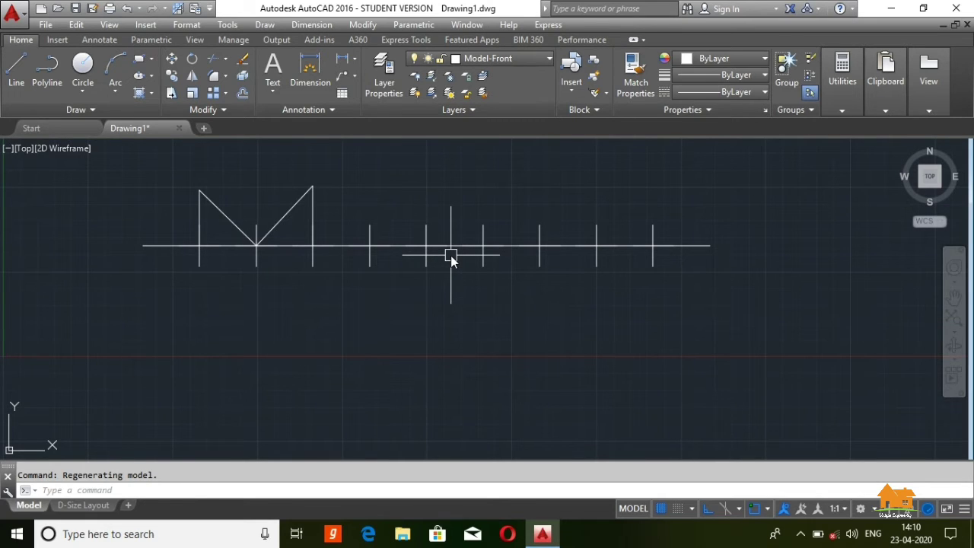
# Step: Set the point style back to the single dot so the division markers no longer show on the line
pyautogui.write('PT')
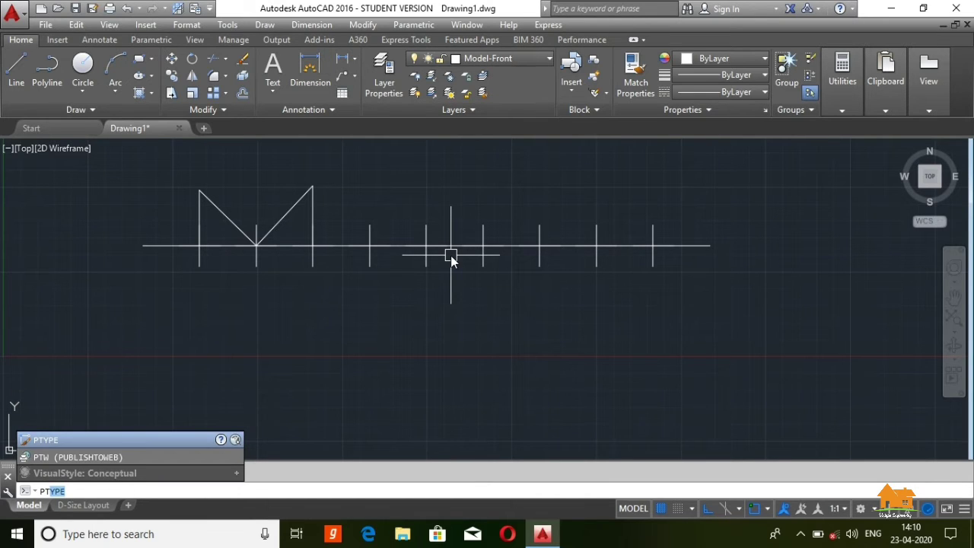
pyautogui.press('Return')
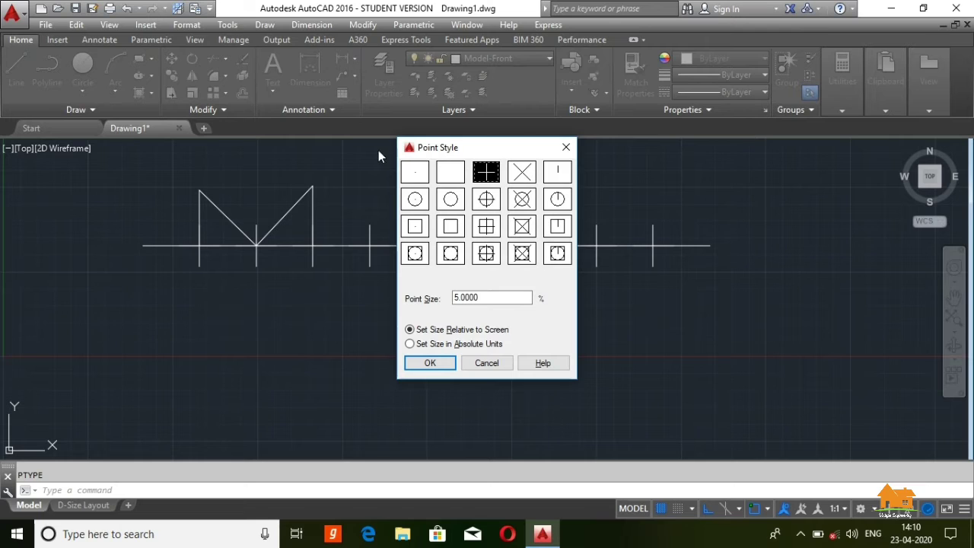
pyautogui.click(414, 175)
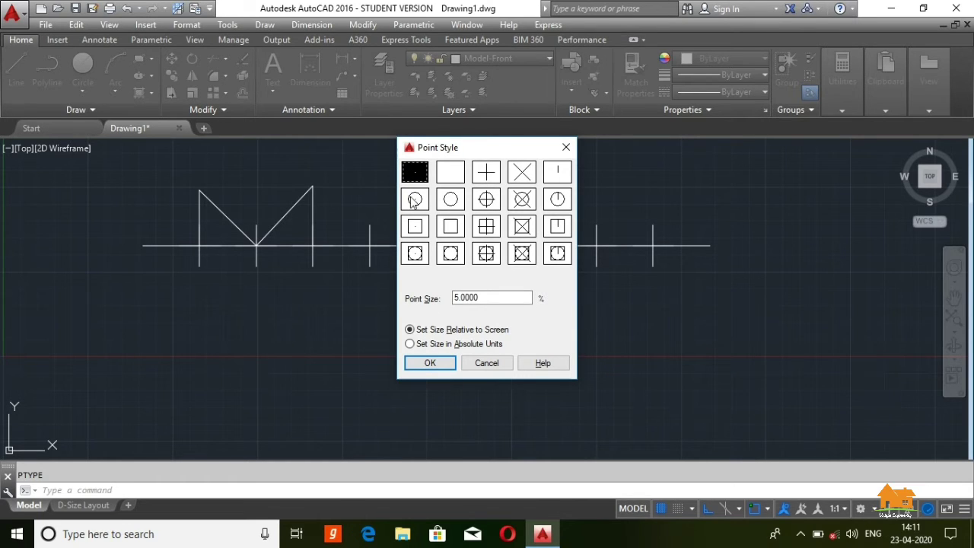
pyautogui.click(428, 363)
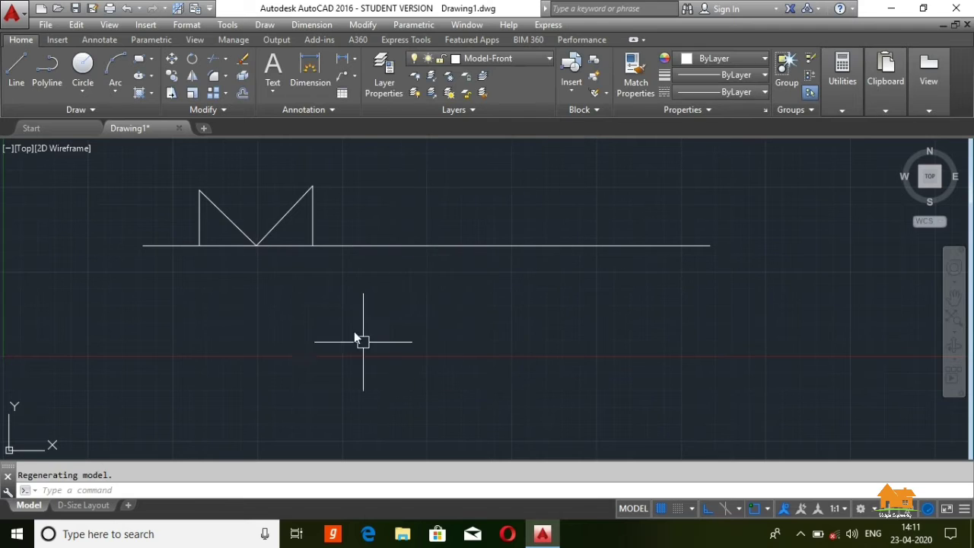
# Step: Select the hidden division points along the middle of the horizontal line to check them, and clear the selection
pyautogui.click(369, 245)
pyautogui.click(482, 245)
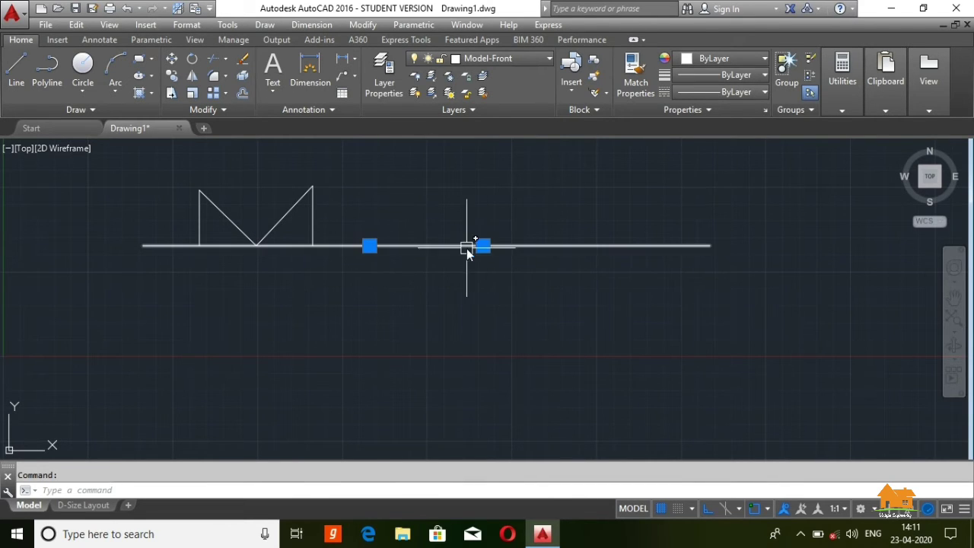
pyautogui.click(455, 246)
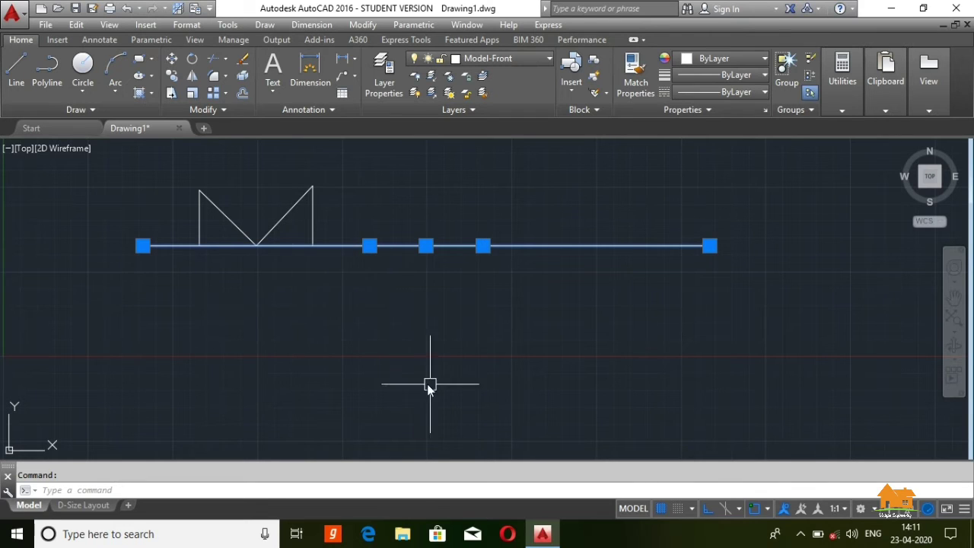
pyautogui.press('Escape')
pyautogui.moveTo(391, 192); pyautogui.dragTo(525, 274)
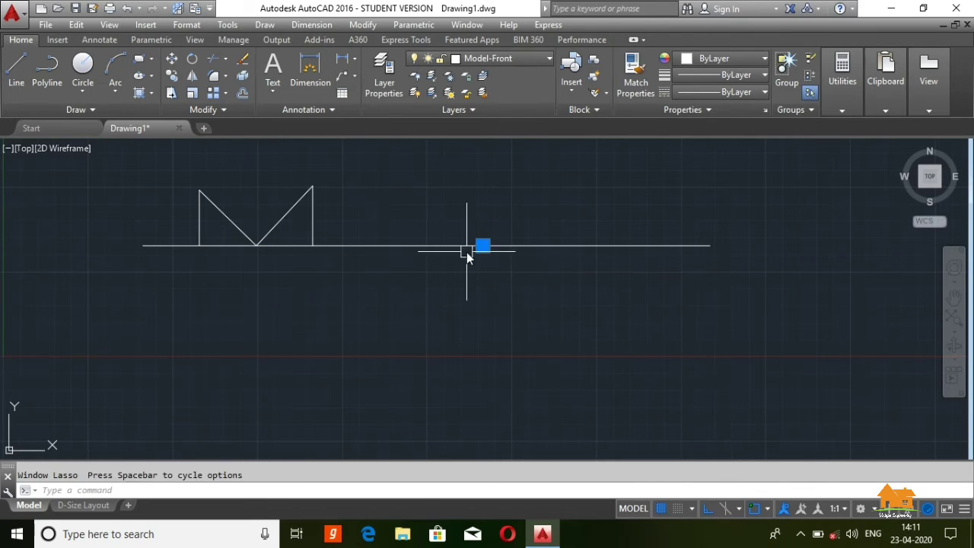
pyautogui.press('Escape')
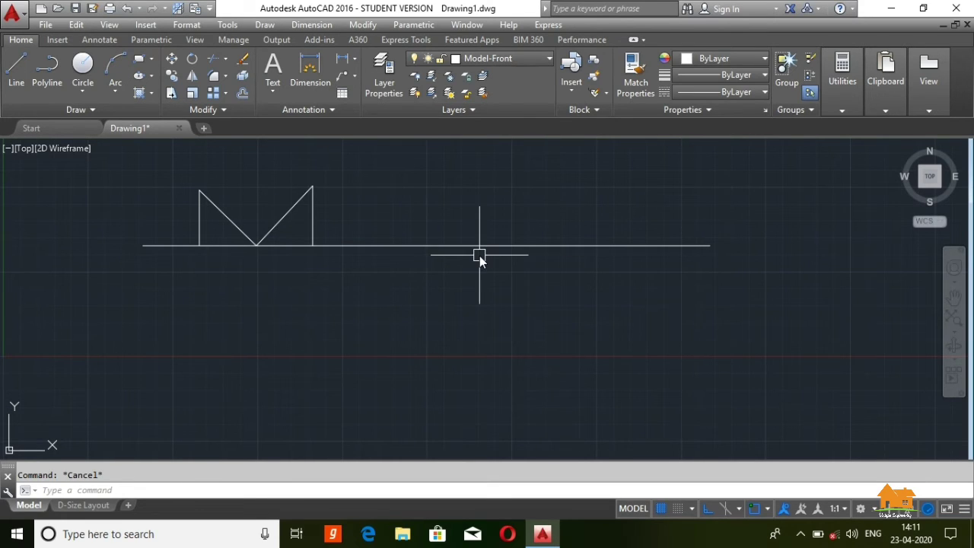
# Step: Select the whole horizontal line to inspect its extent as one object, and clear the selection
pyautogui.click(616, 245)
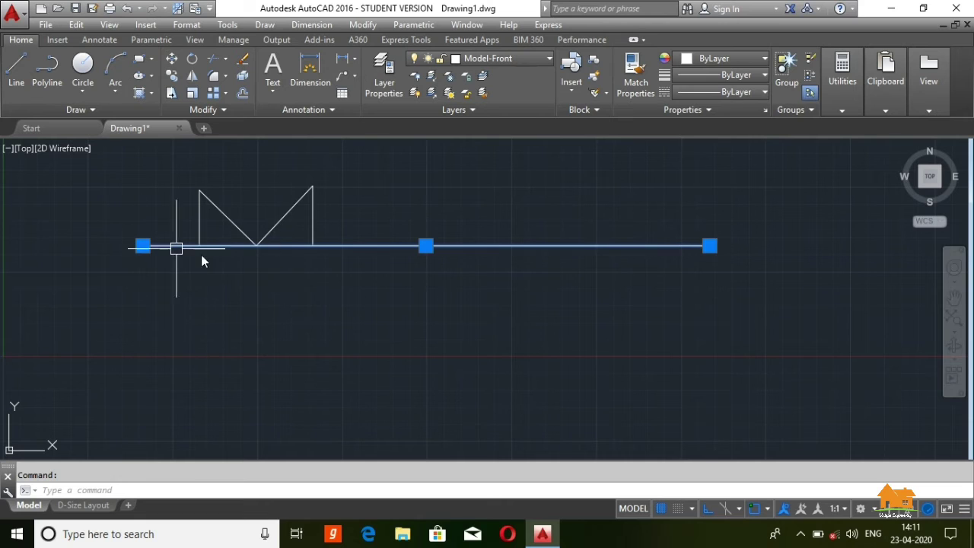
pyautogui.click(441, 206)
pyautogui.press('Escape')
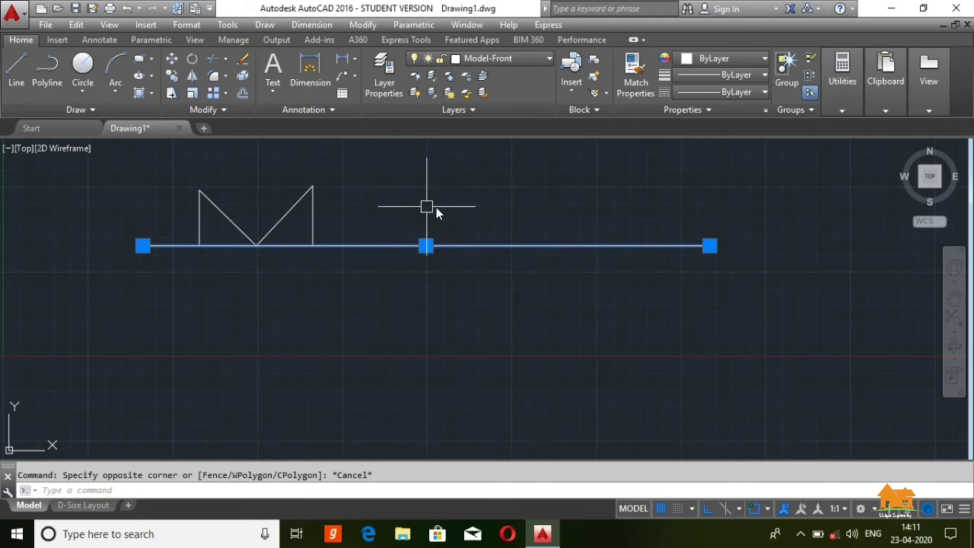
pyautogui.click(526, 320)
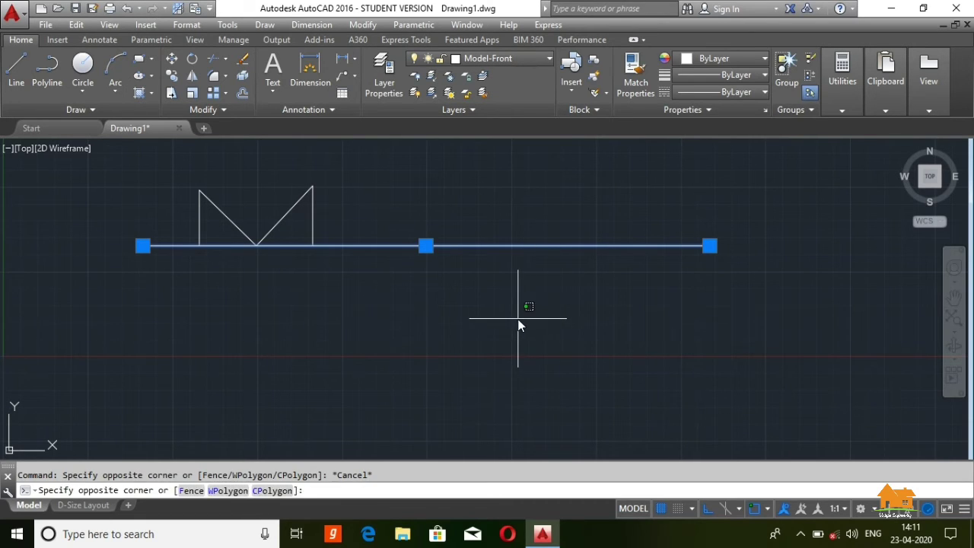
pyautogui.press('Escape')
pyautogui.press('Escape')
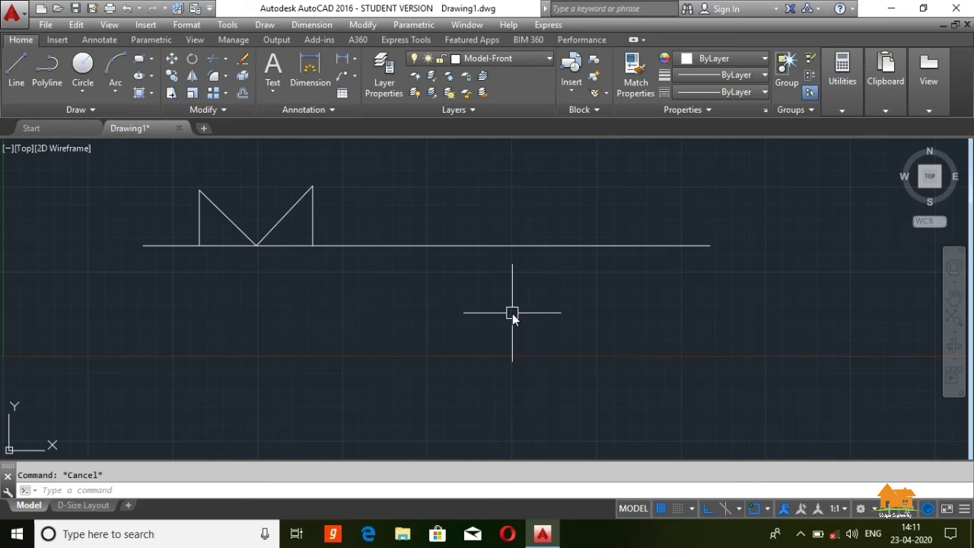
# Step: Measure the horizontal line's length from its left end to its right end with the DIST command
pyautogui.write('DI')
pyautogui.press('Return')
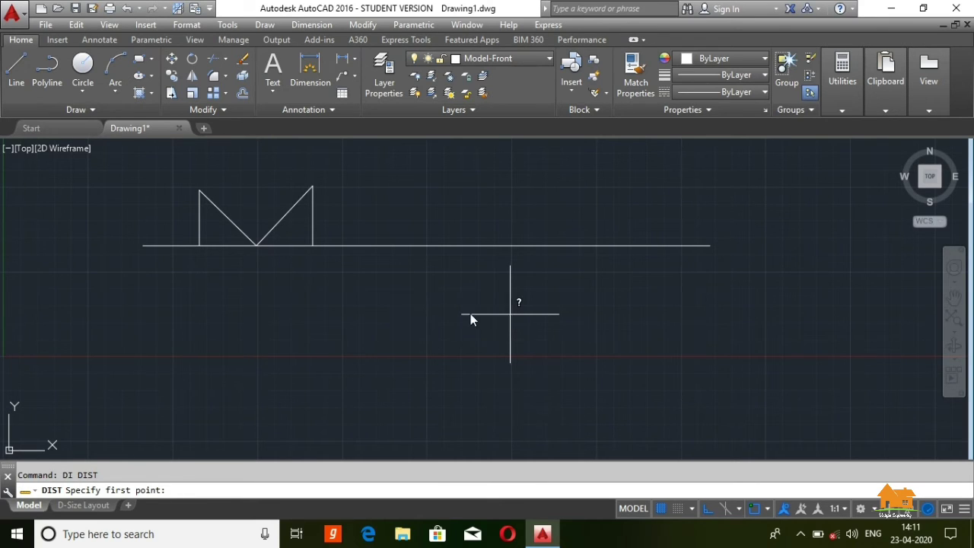
pyautogui.click(144, 247)
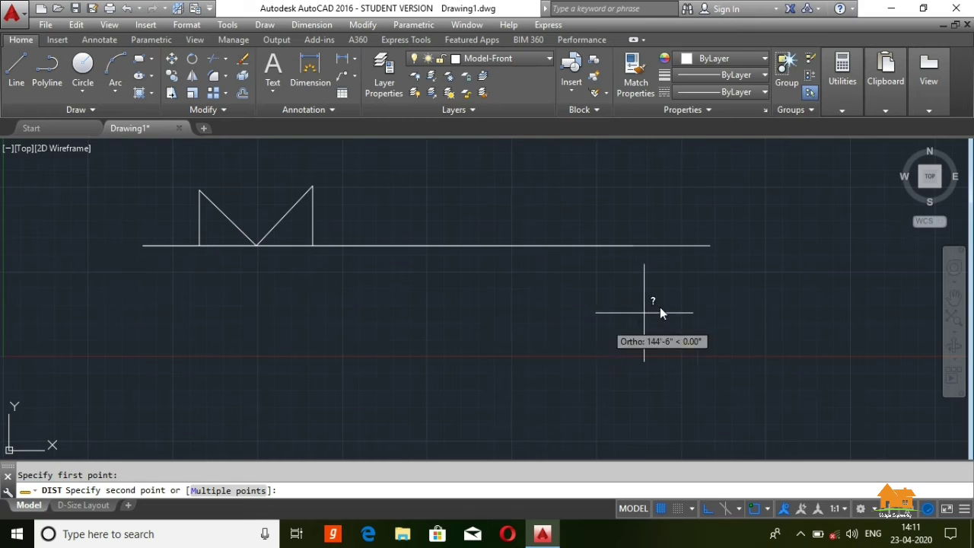
pyautogui.click(716, 248)
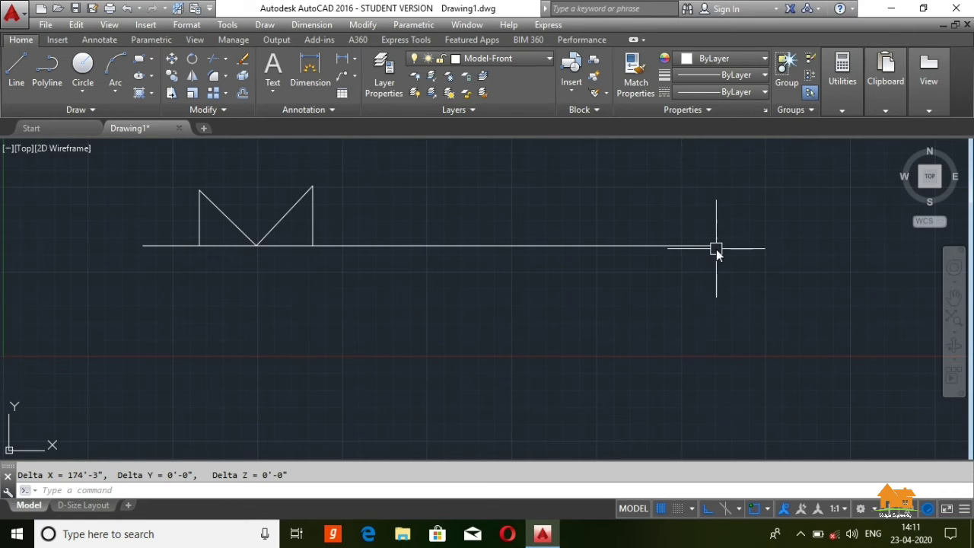
# Step: Delete the horizontal line together with the last division point near its right end
pyautogui.moveTo(715, 254)
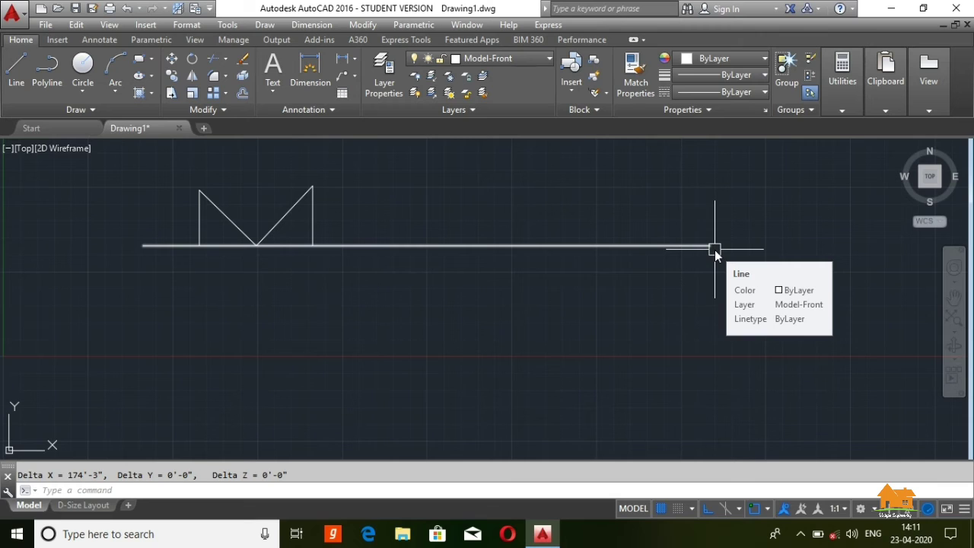
pyautogui.click(711, 247)
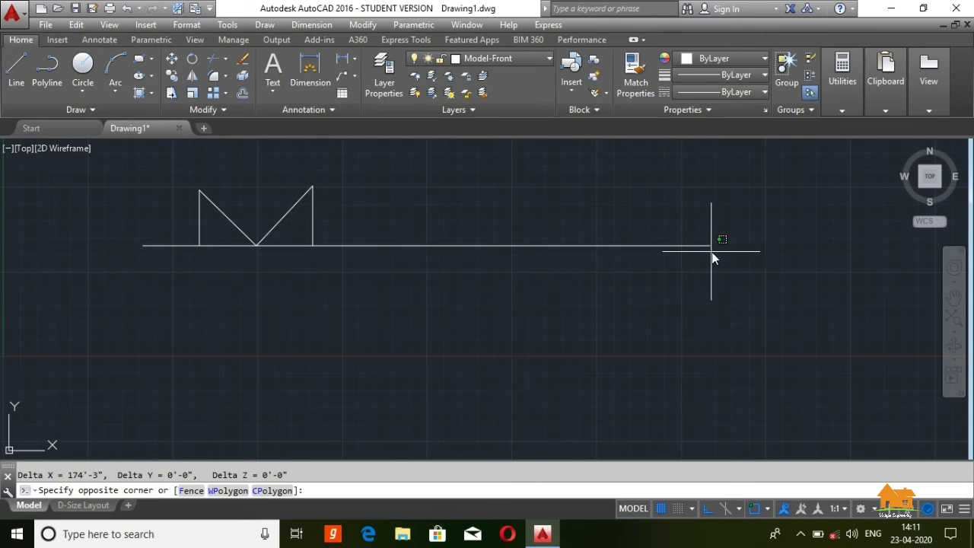
pyautogui.click(651, 245)
pyautogui.press('Delete')
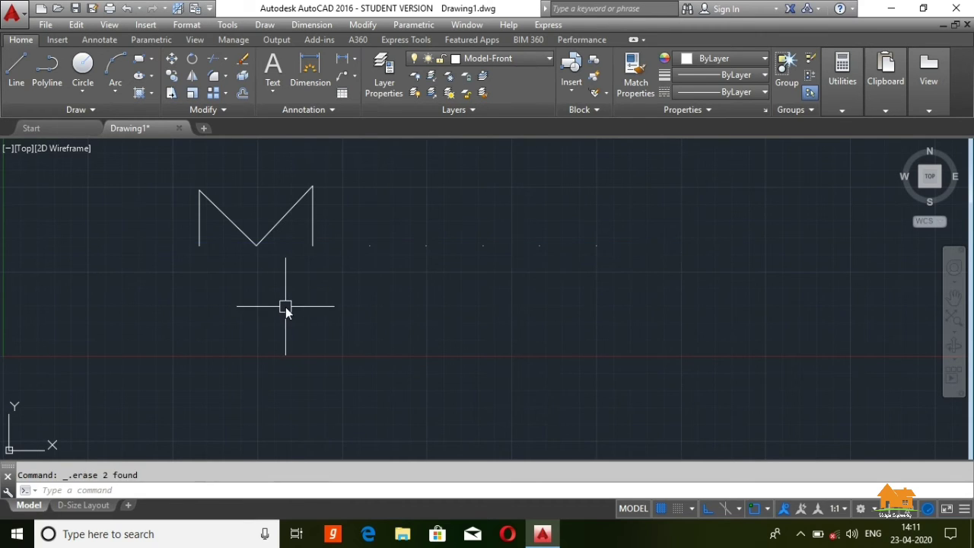
# Step: Measure the right vertical line of the M shape from its lower end to its upper end with DIST
pyautogui.write('spl')
pyautogui.press('Escape')
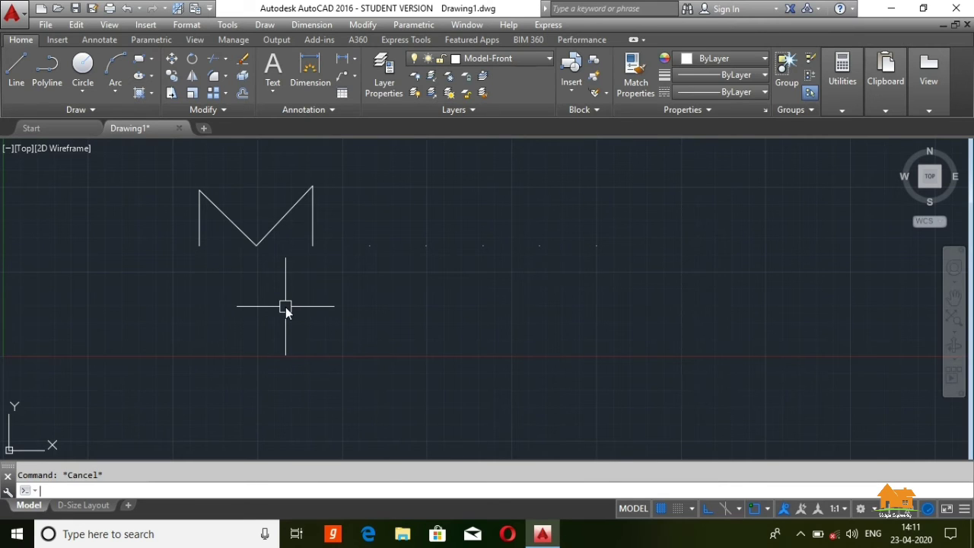
pyautogui.write('DI')
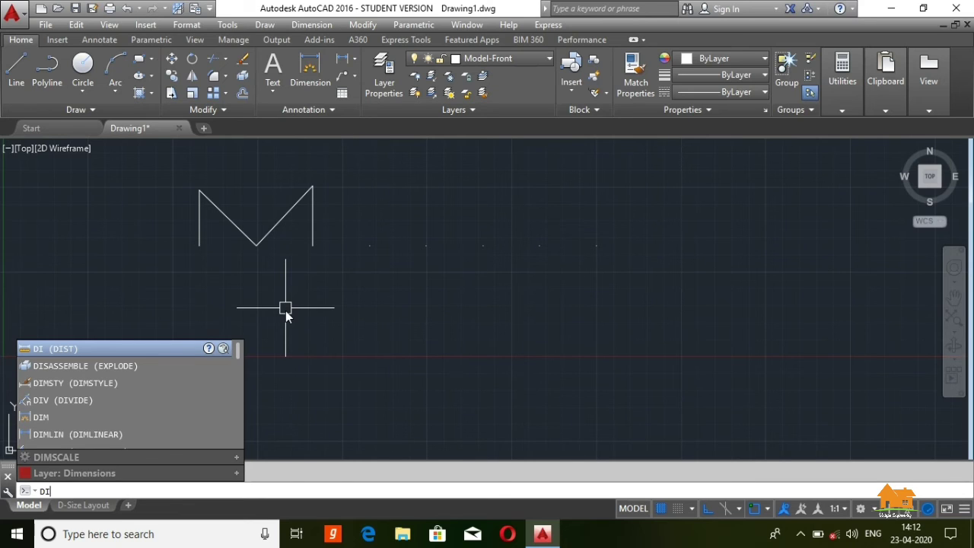
pyautogui.press('Return')
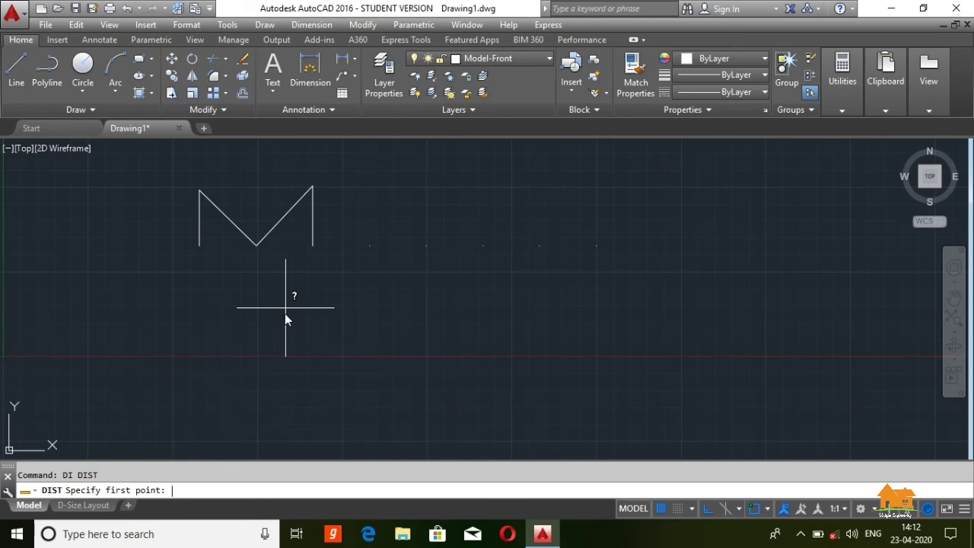
pyautogui.click(311, 247)
pyautogui.click(316, 179)
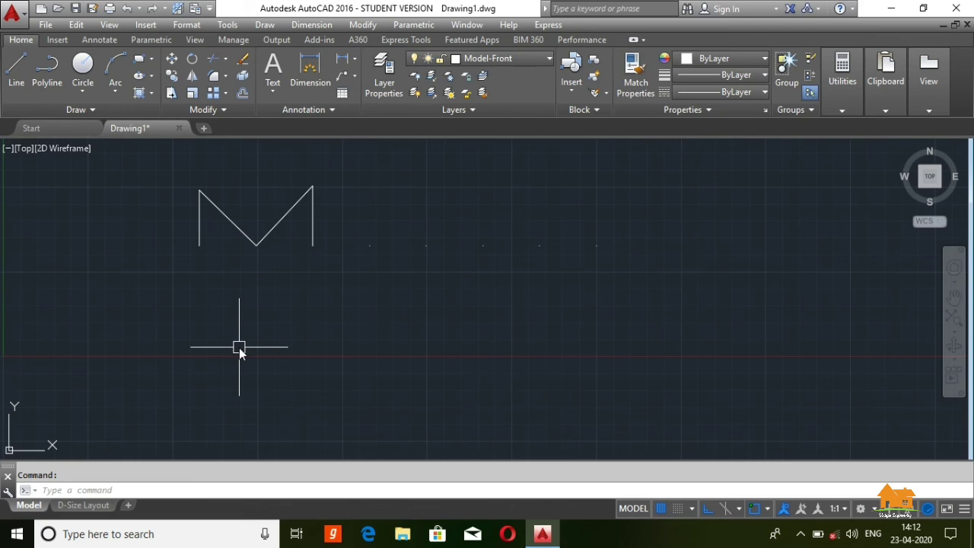
pyautogui.write('D')
pyautogui.press('Return')
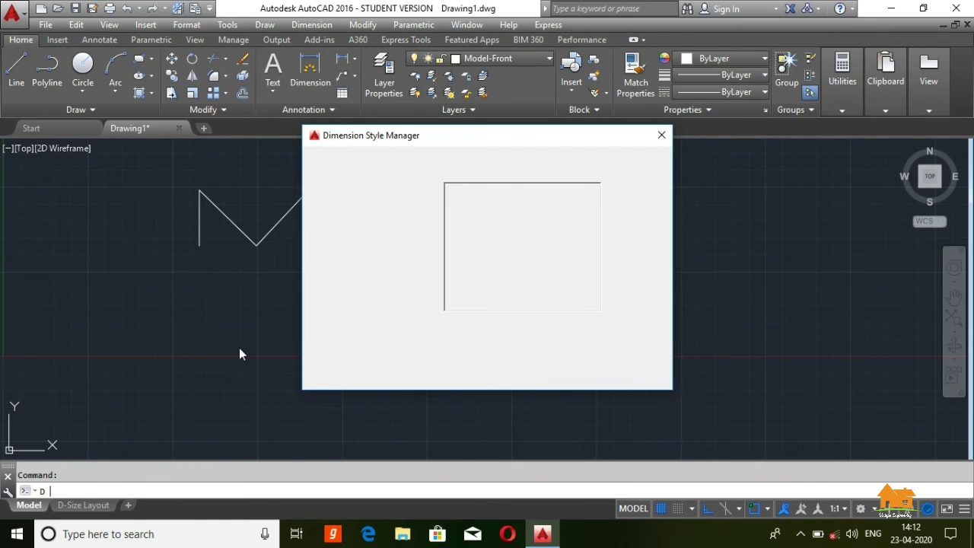
pyautogui.press('Escape')
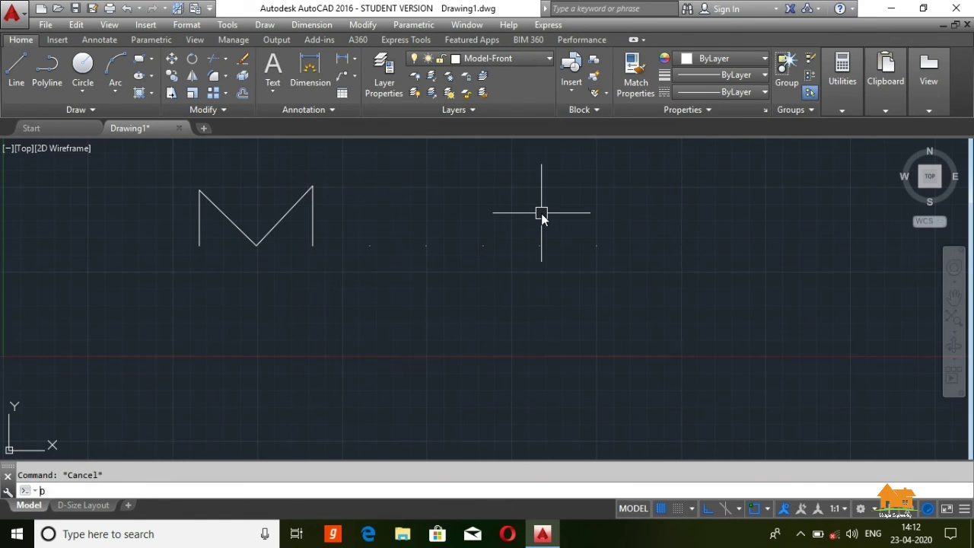
# Step: Measure with DIST from the M shape's middle vertex to the upper end of its right diagonal
pyautogui.write('DI')
pyautogui.press('Return')
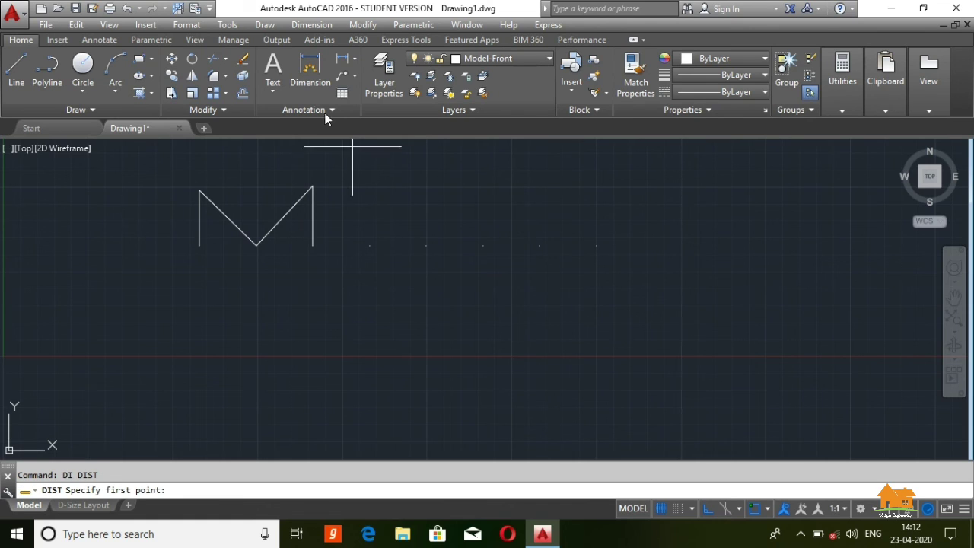
pyautogui.click(255, 244)
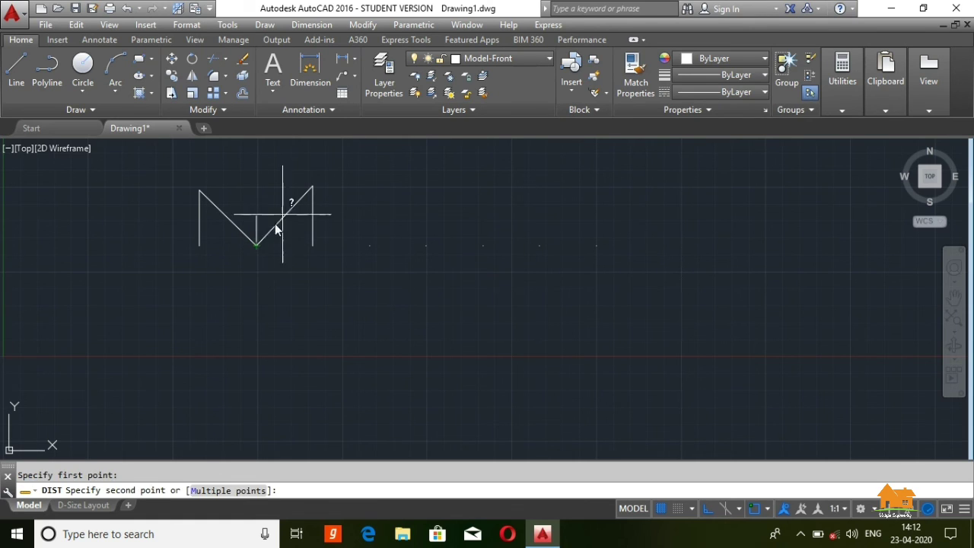
pyautogui.click(314, 187)
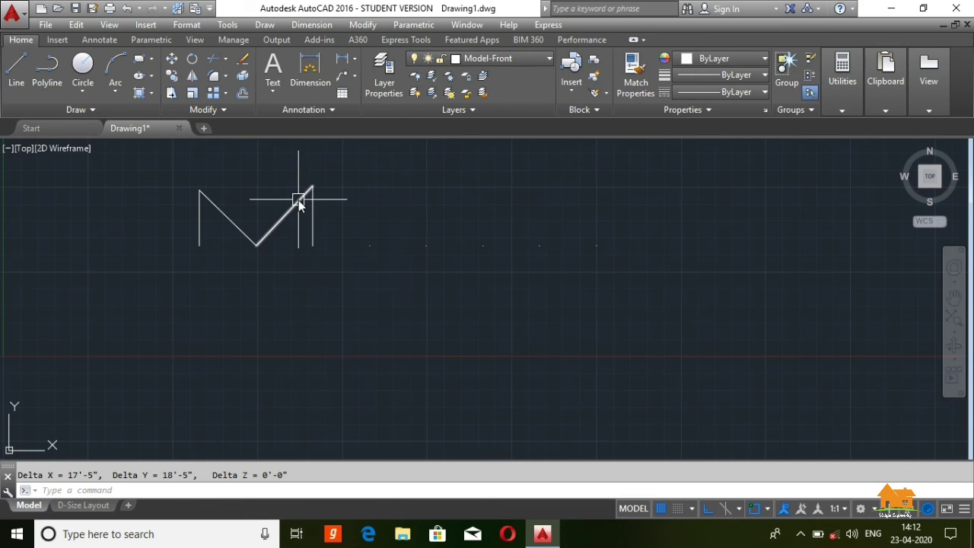
pyautogui.moveTo(298, 200)
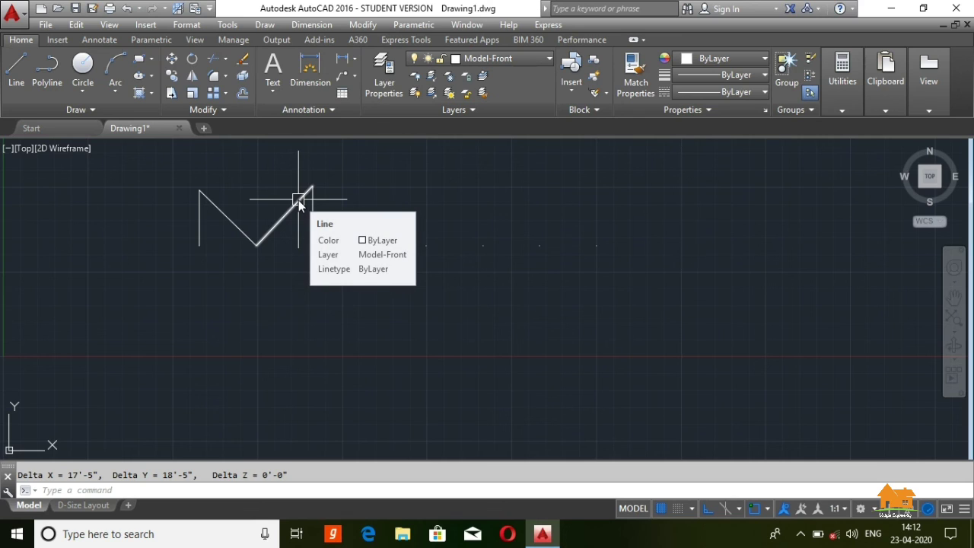